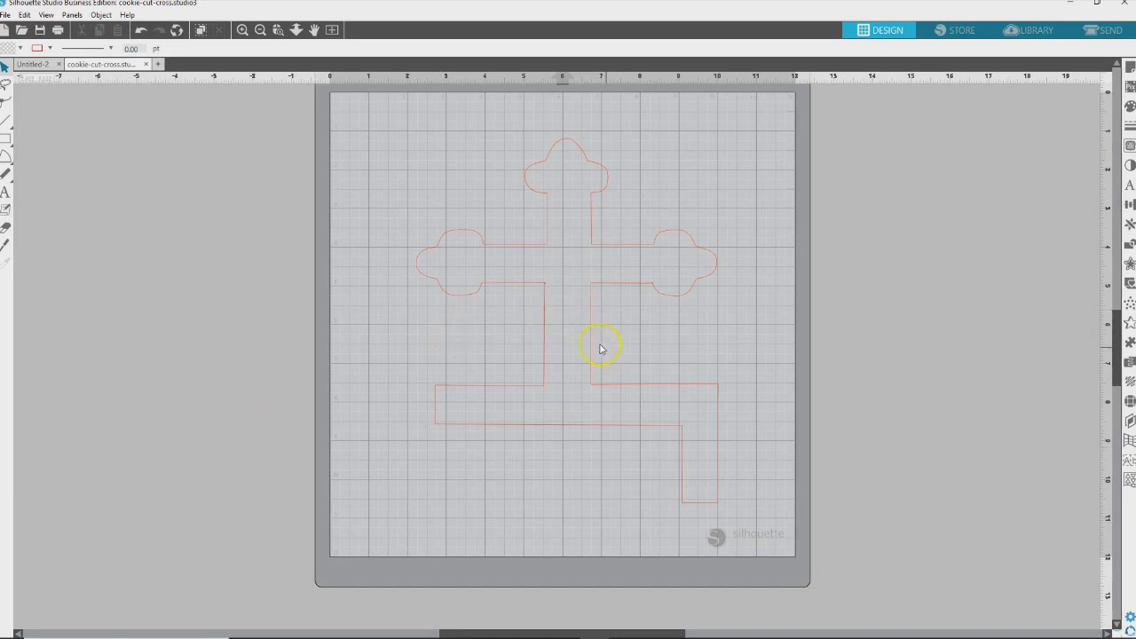
# Zoom in three levels on the arm junction and select the cross shape.
pyautogui.click(241, 31)
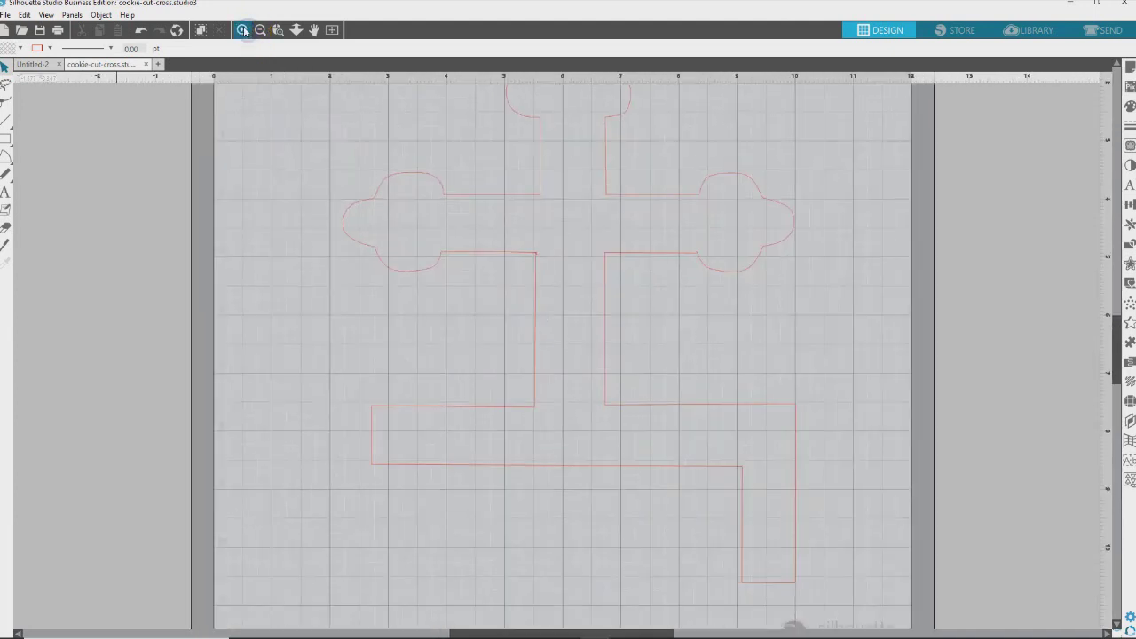
pyautogui.click(242, 30)
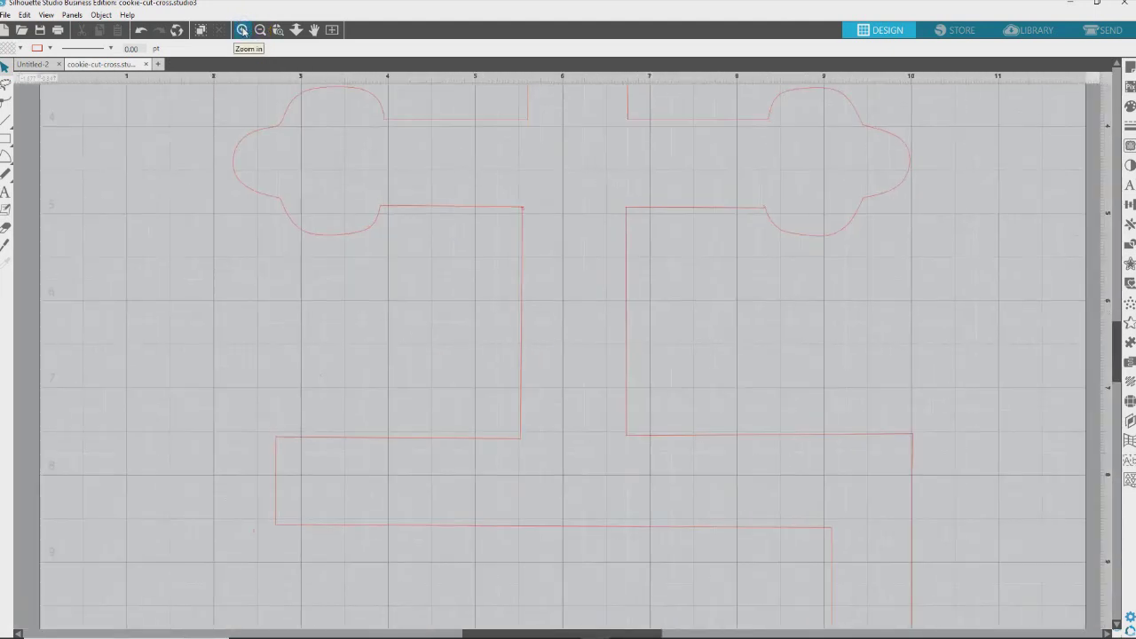
pyautogui.click(243, 30)
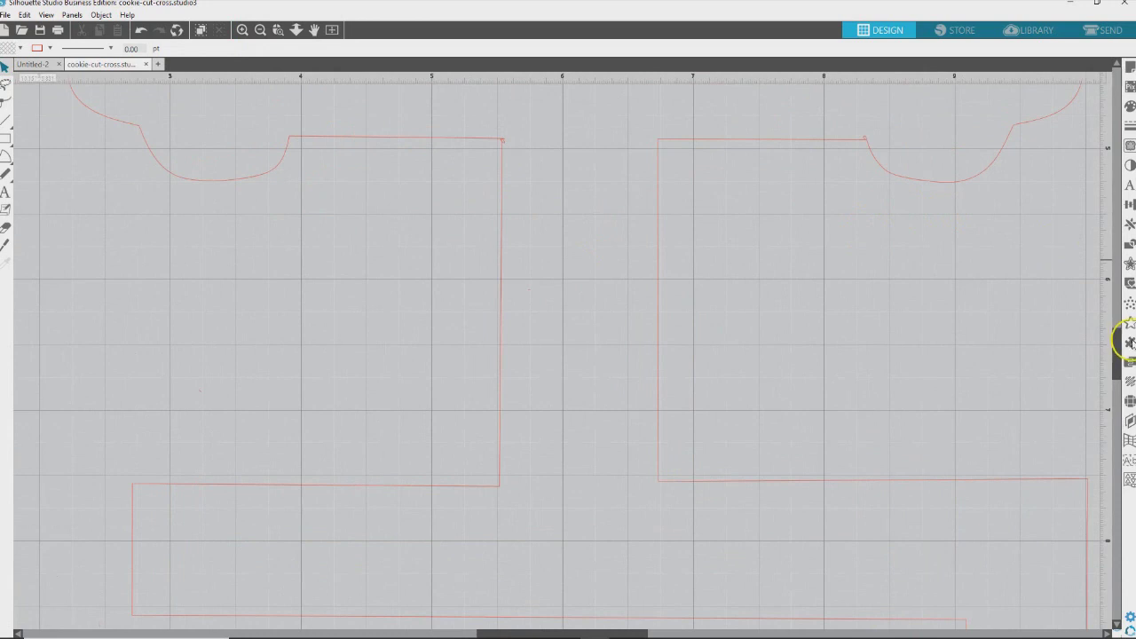
pyautogui.moveTo(1117, 347); pyautogui.dragTo(1113, 311)
pyautogui.click(852, 335)
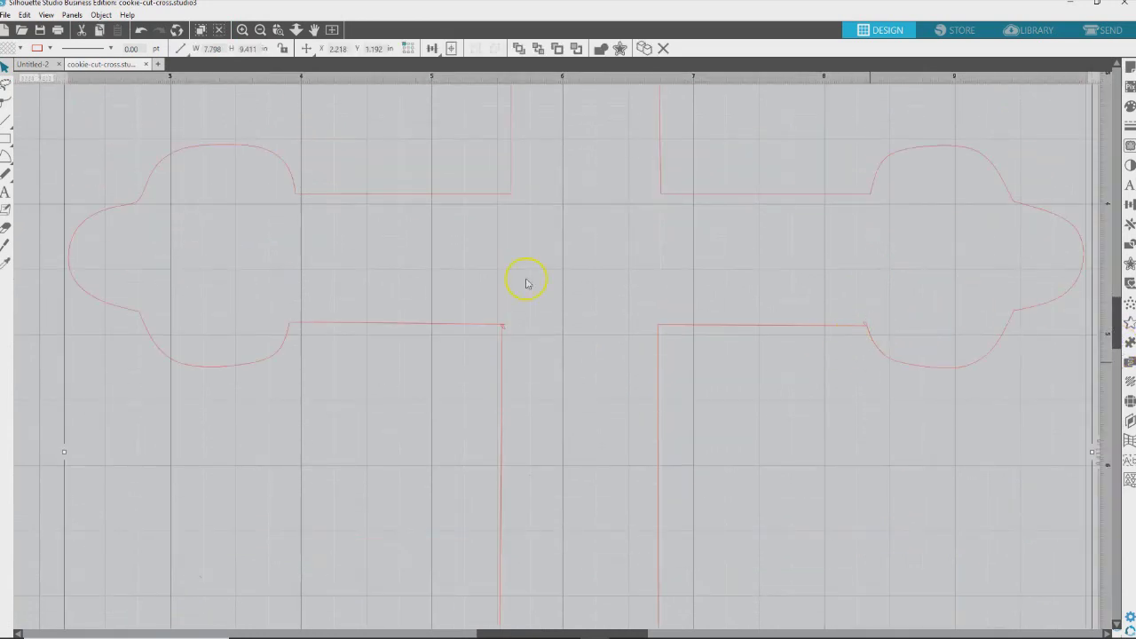
pyautogui.moveTo(488, 307); pyautogui.dragTo(532, 364)
# Enter point editing on the cross and inspect the nodes at the left arm's inner corner.
pyautogui.click(8, 103)
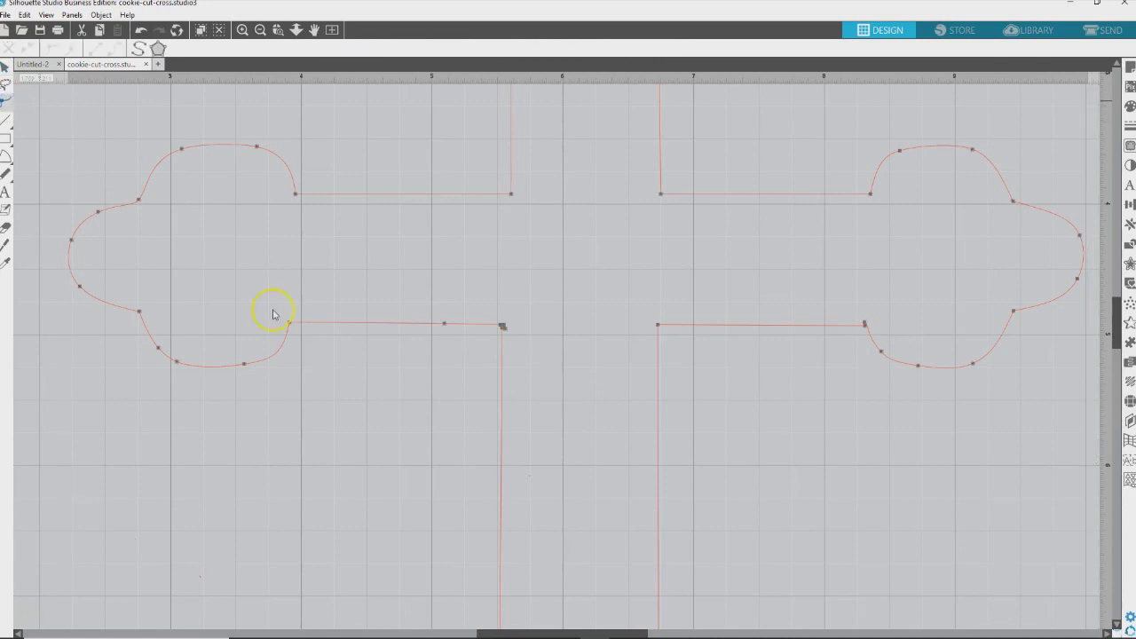
pyautogui.click(867, 323)
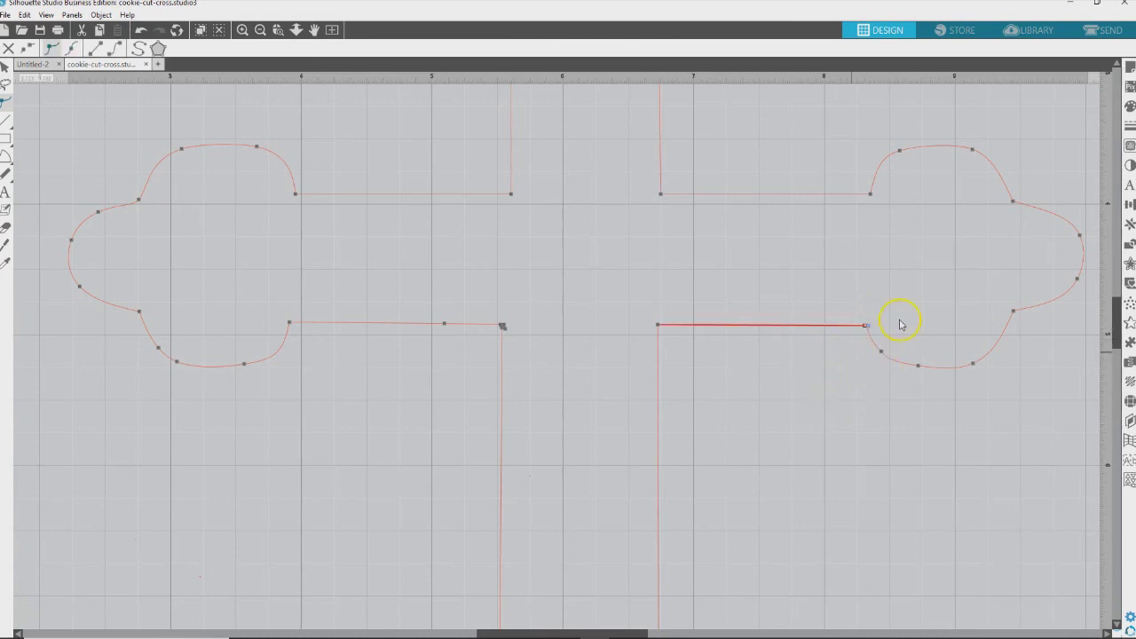
pyautogui.click(883, 304)
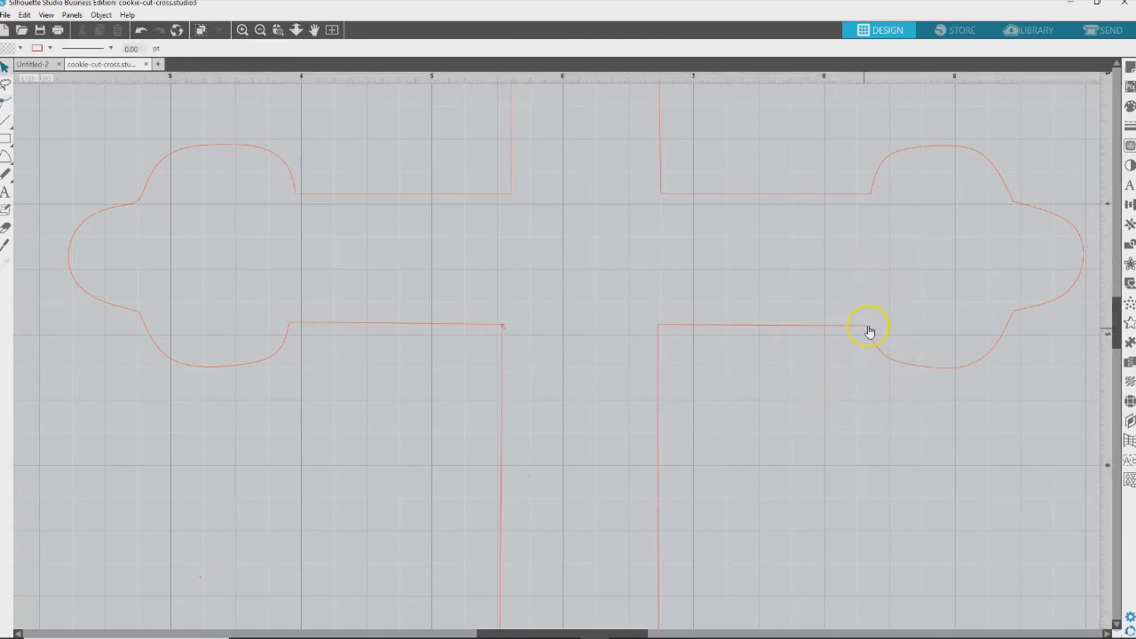
pyautogui.click(379, 325)
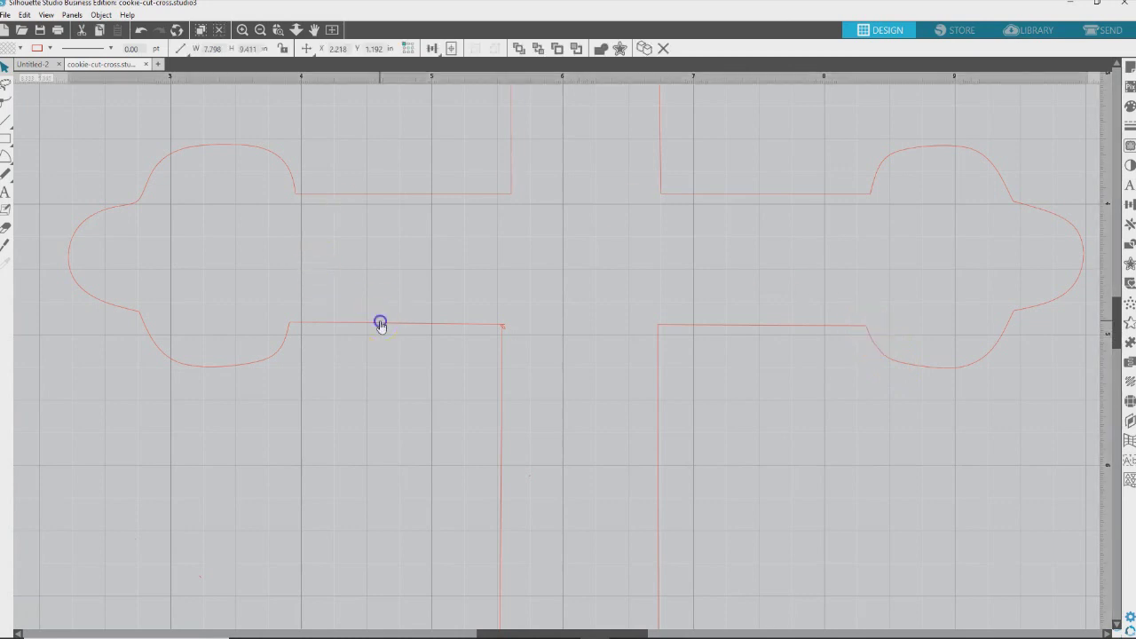
pyautogui.click(5, 107)
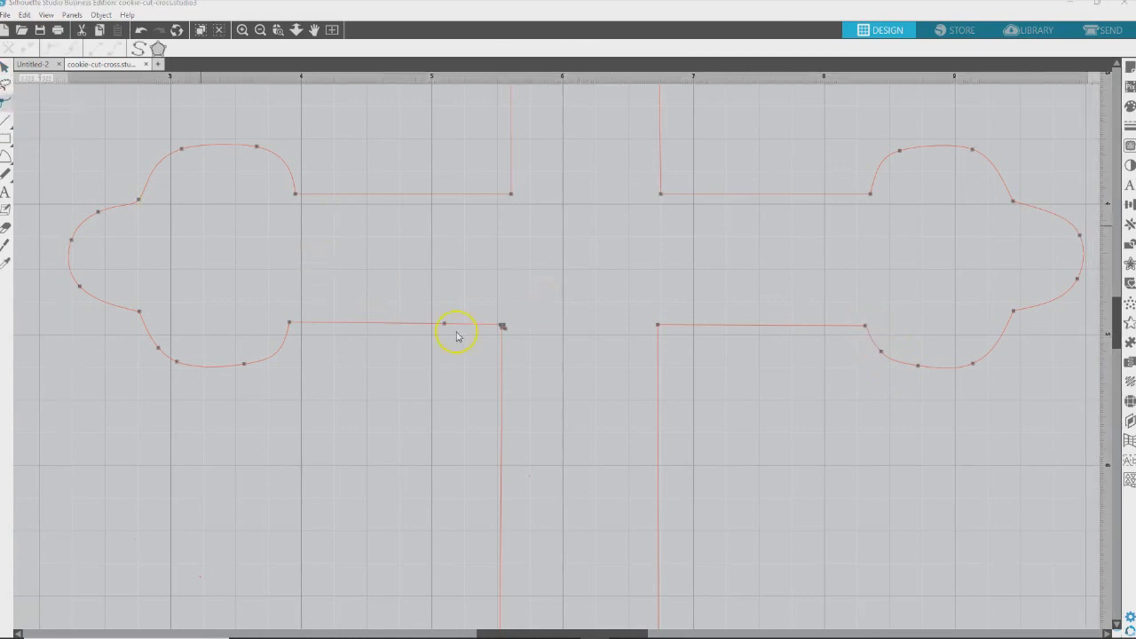
pyautogui.click(502, 326)
pyautogui.click(503, 327)
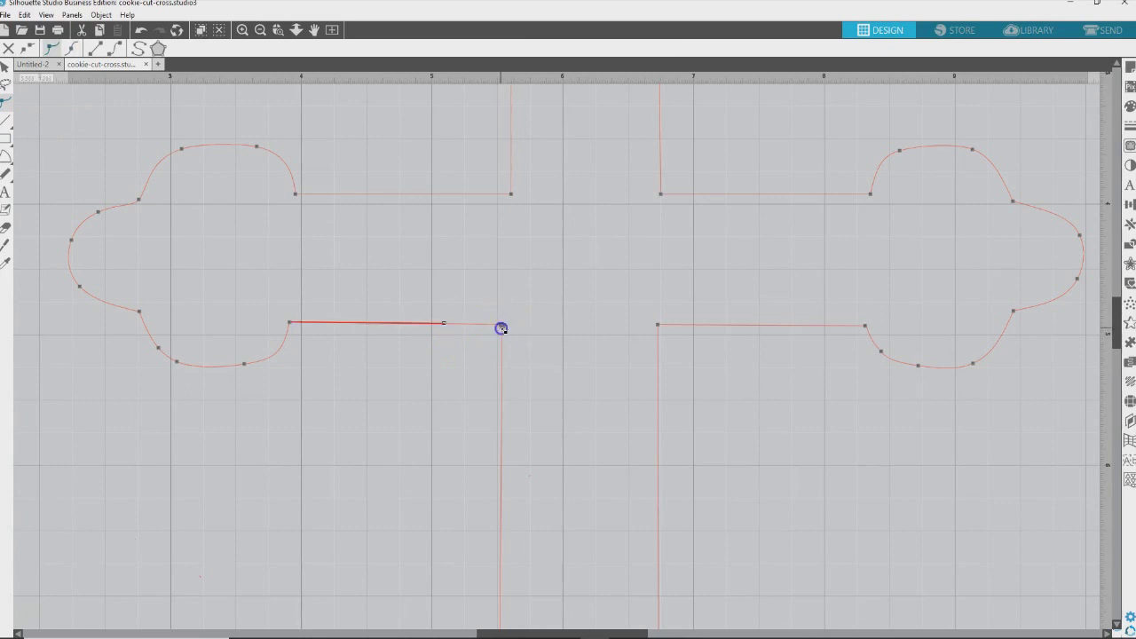
pyautogui.click(502, 328)
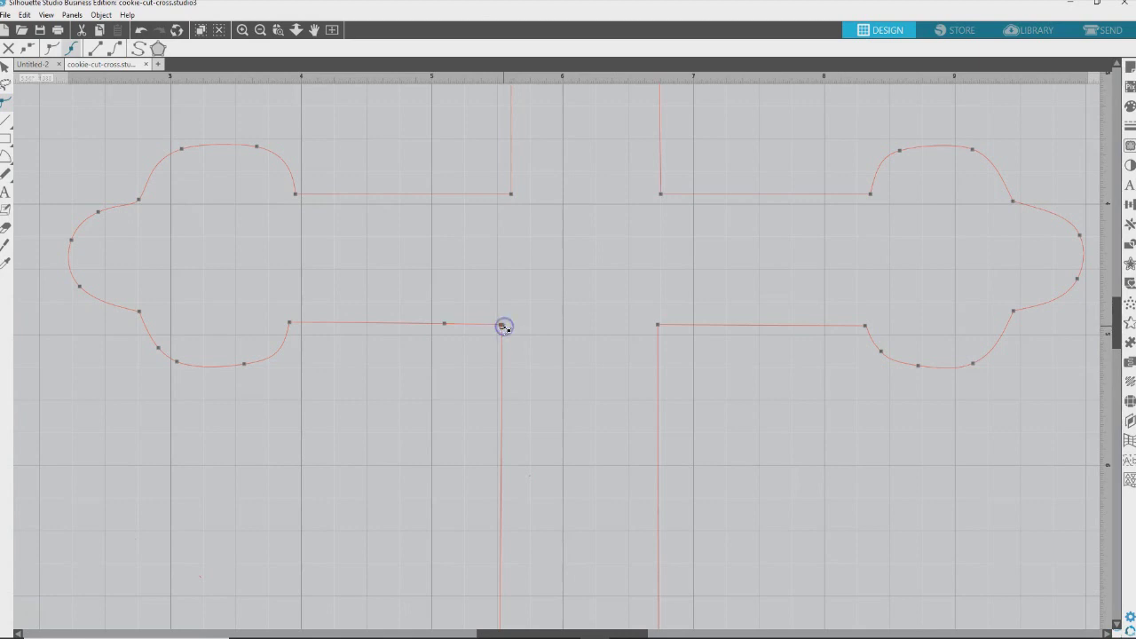
pyautogui.click(502, 328)
pyautogui.click(503, 327)
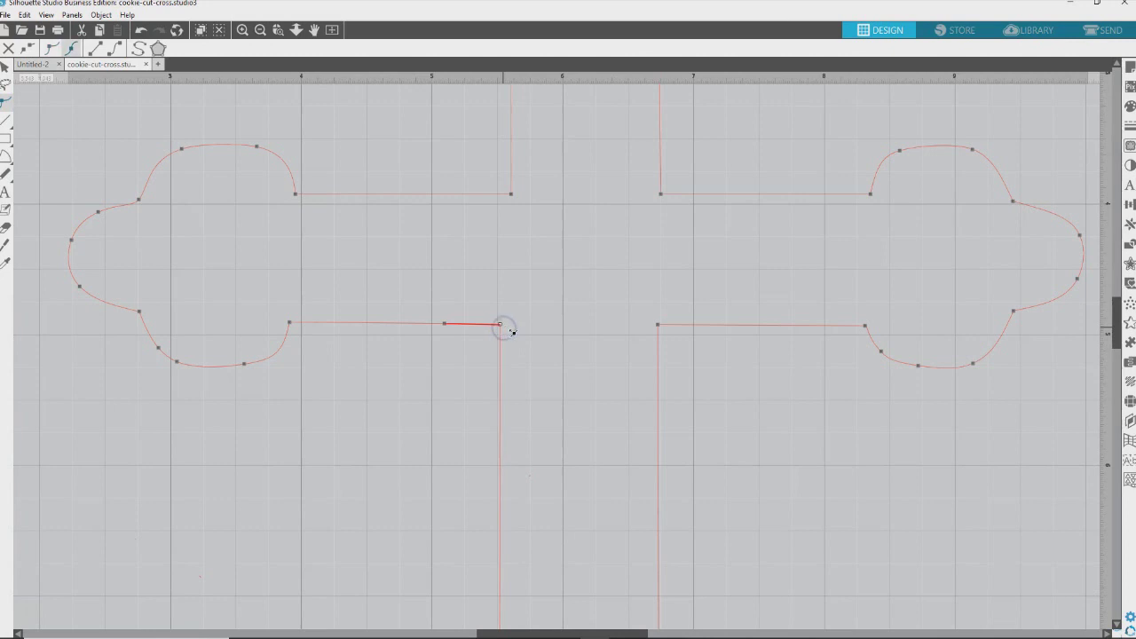
pyautogui.click(551, 298)
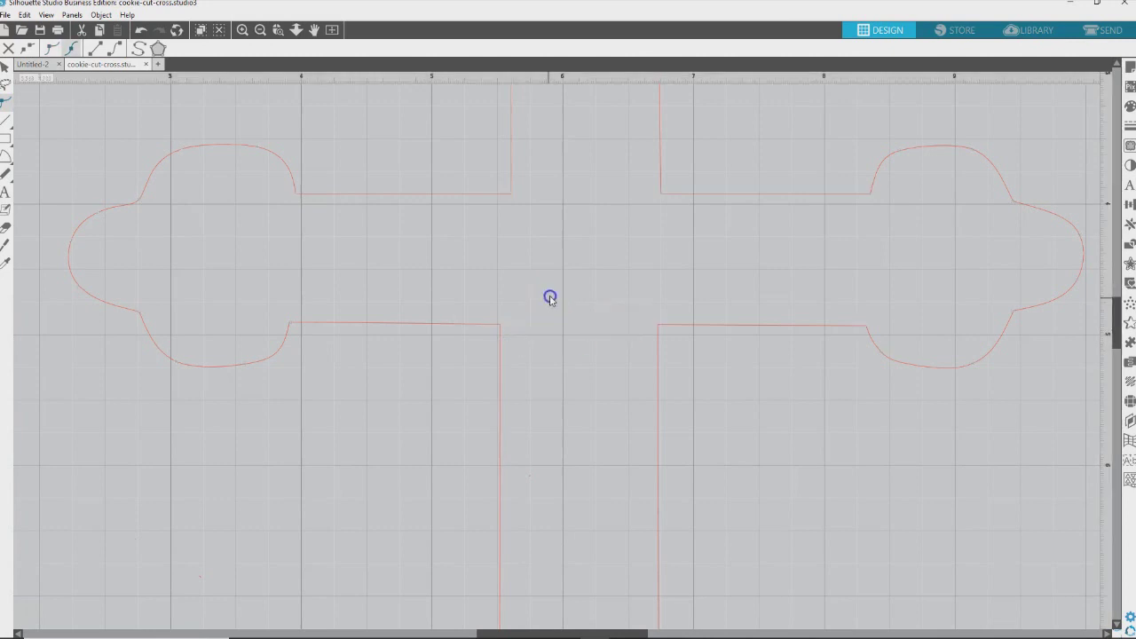
pyautogui.click(491, 330)
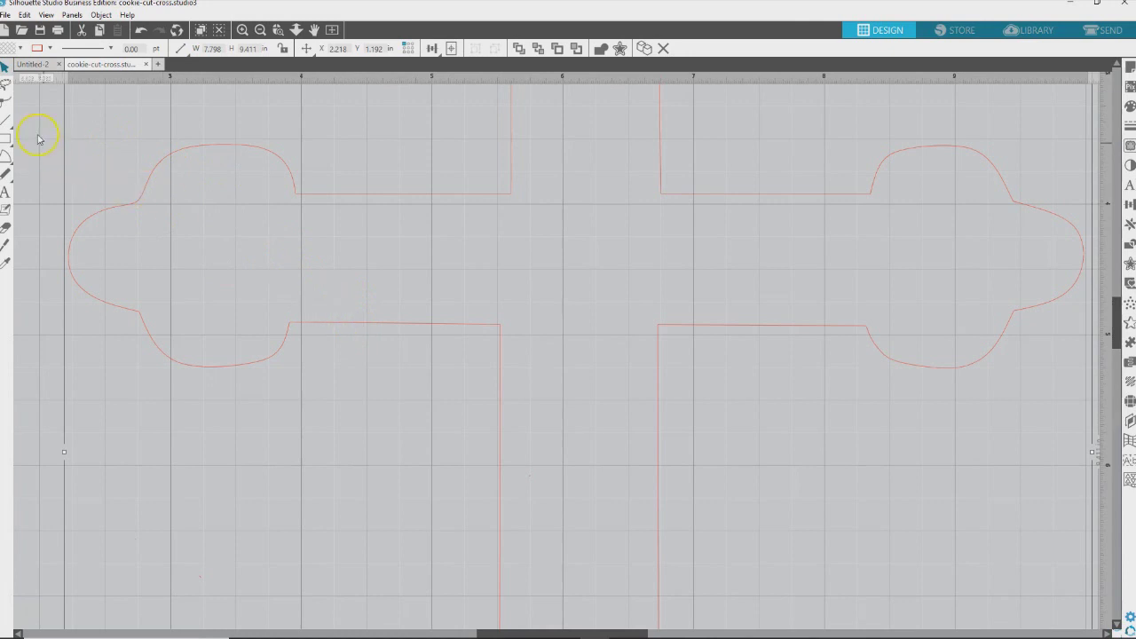
# Nudge the left arm's inner corner node slightly and delete the extra node beside it.
pyautogui.click(8, 103)
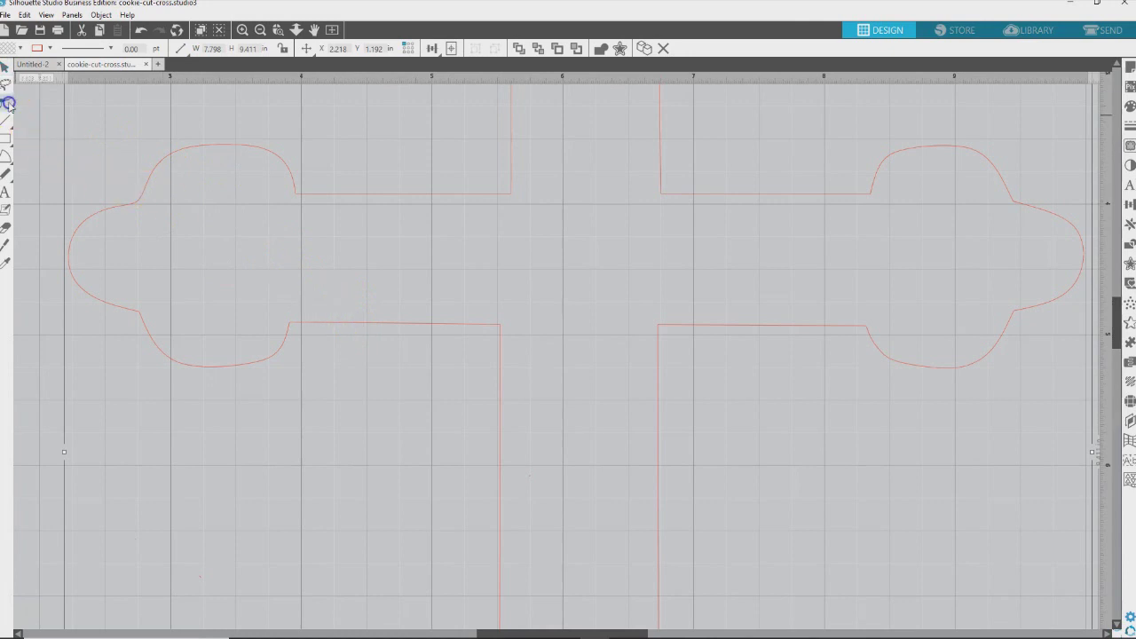
pyautogui.click(501, 324)
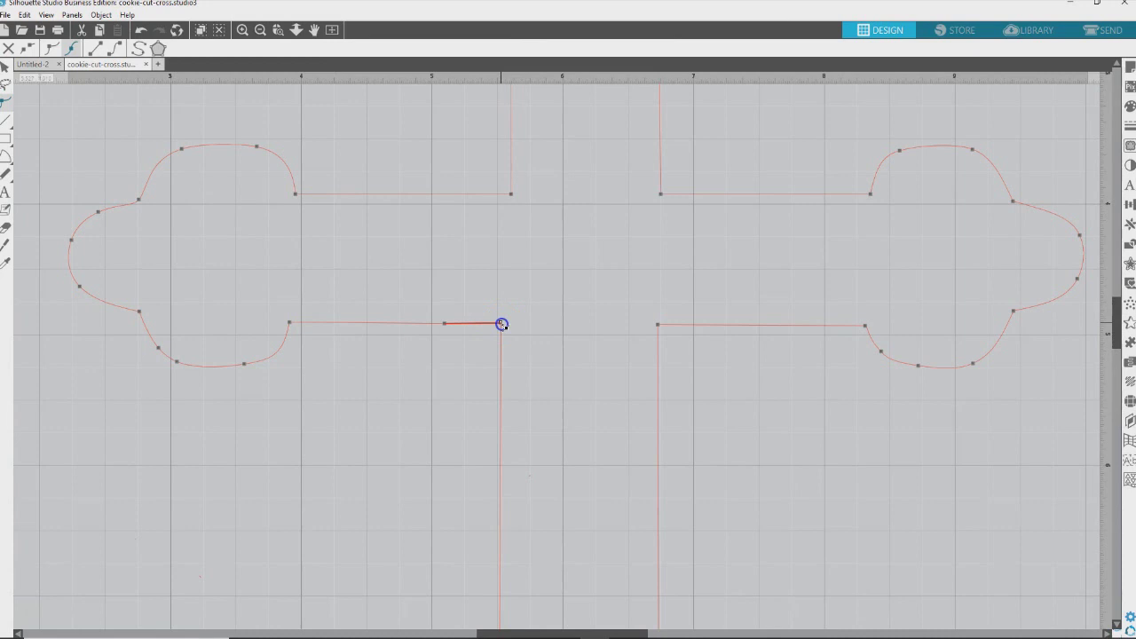
pyautogui.moveTo(501, 325); pyautogui.dragTo(499, 326)
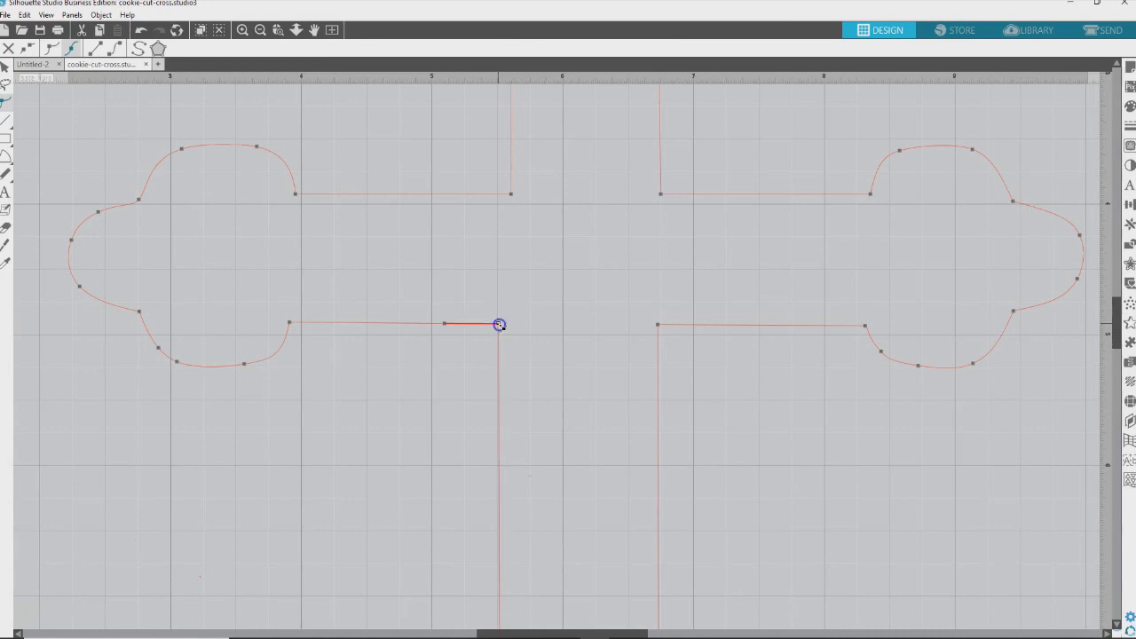
pyautogui.click(446, 323)
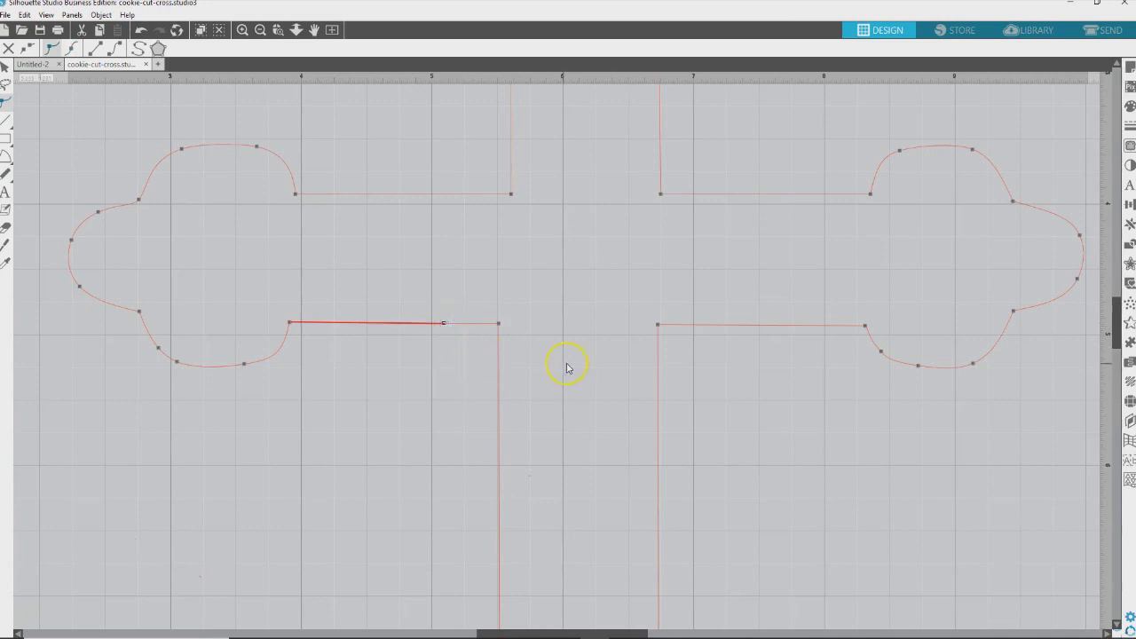
pyautogui.press('Delete')
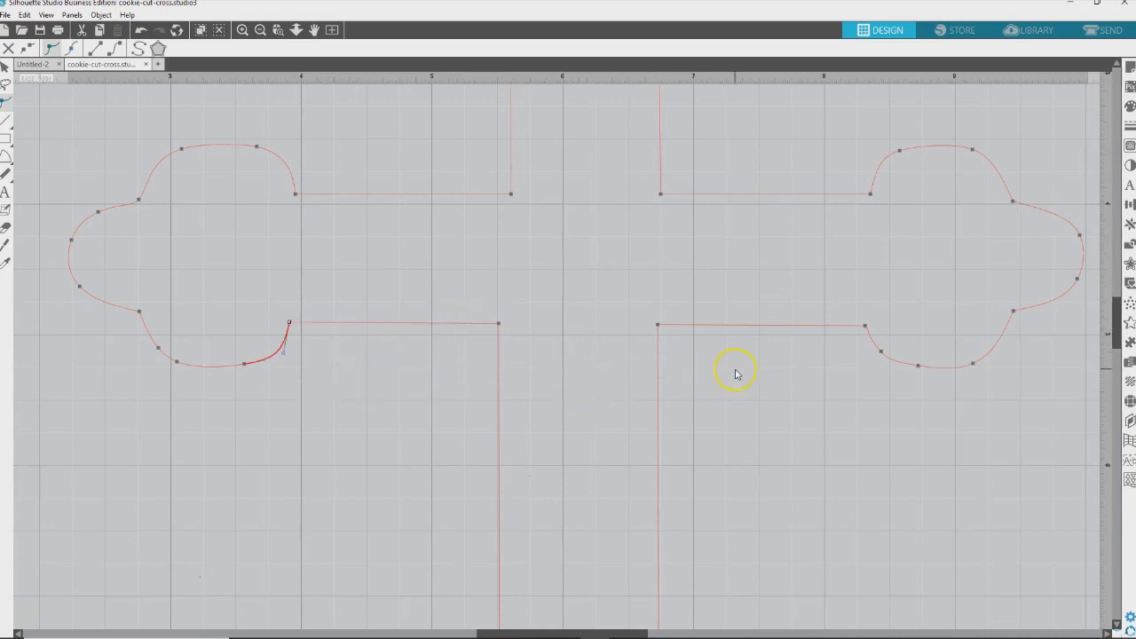
# Delete the tiny stray objects near the junction, including the 0.019 × 0.003 in fragment.
pyautogui.scroll(1, 747, 378)
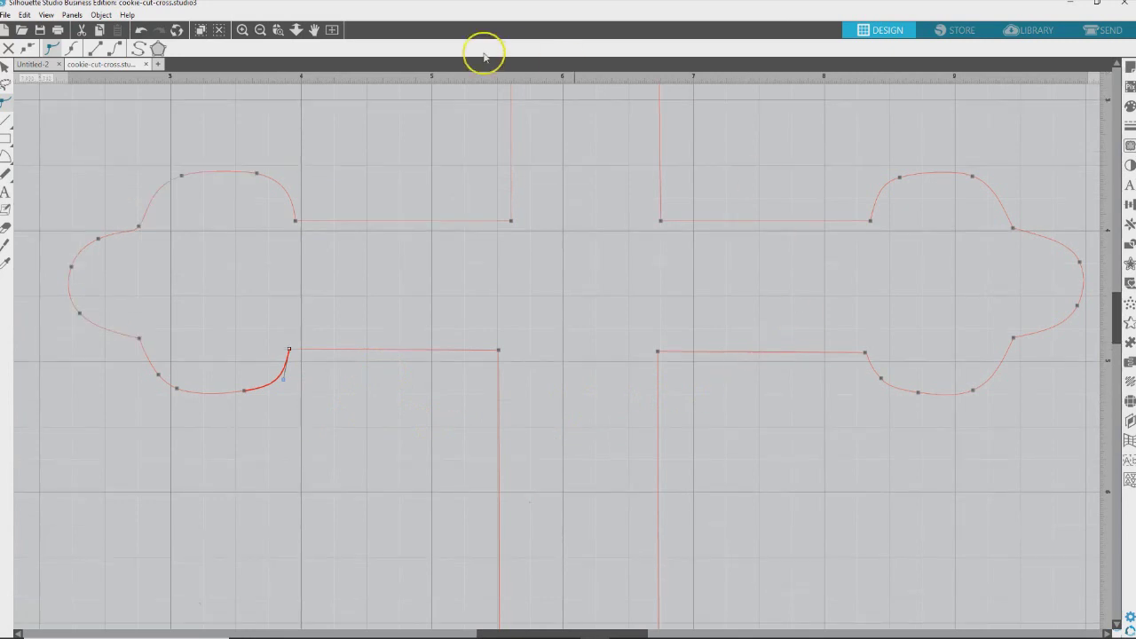
pyautogui.moveTo(1109, 309); pyautogui.dragTo(1107, 380)
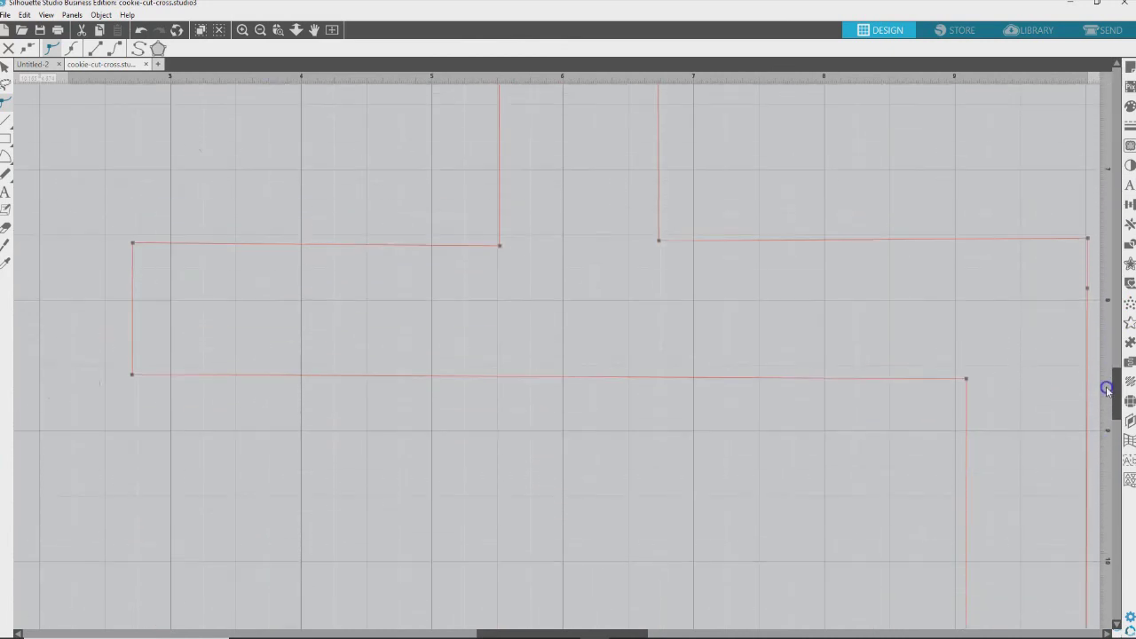
pyautogui.click(199, 155)
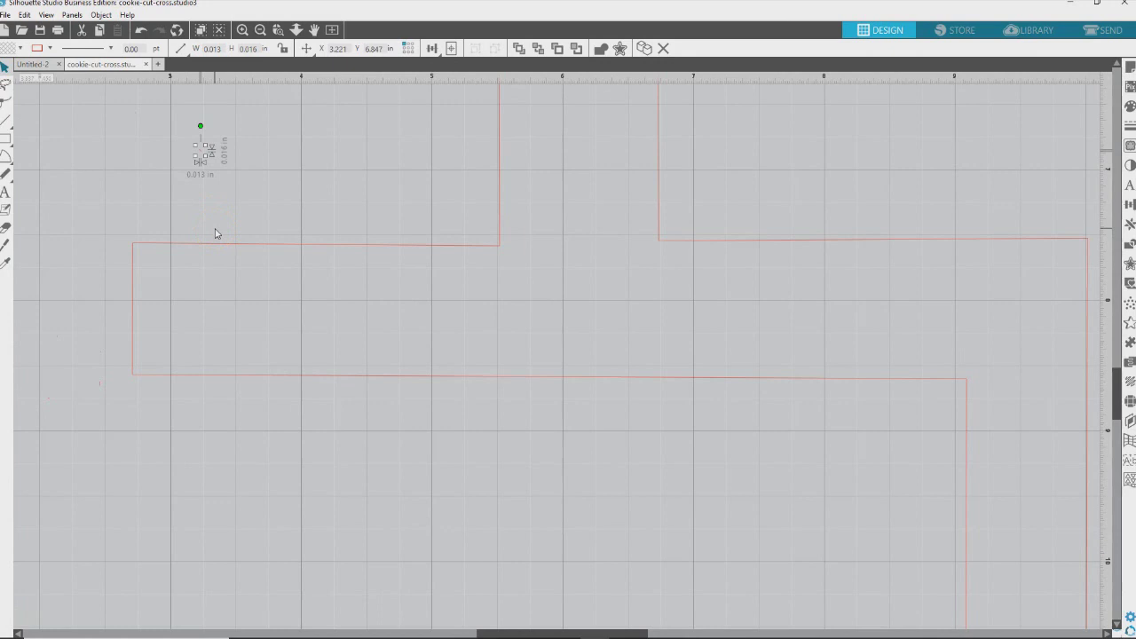
pyautogui.press('Delete')
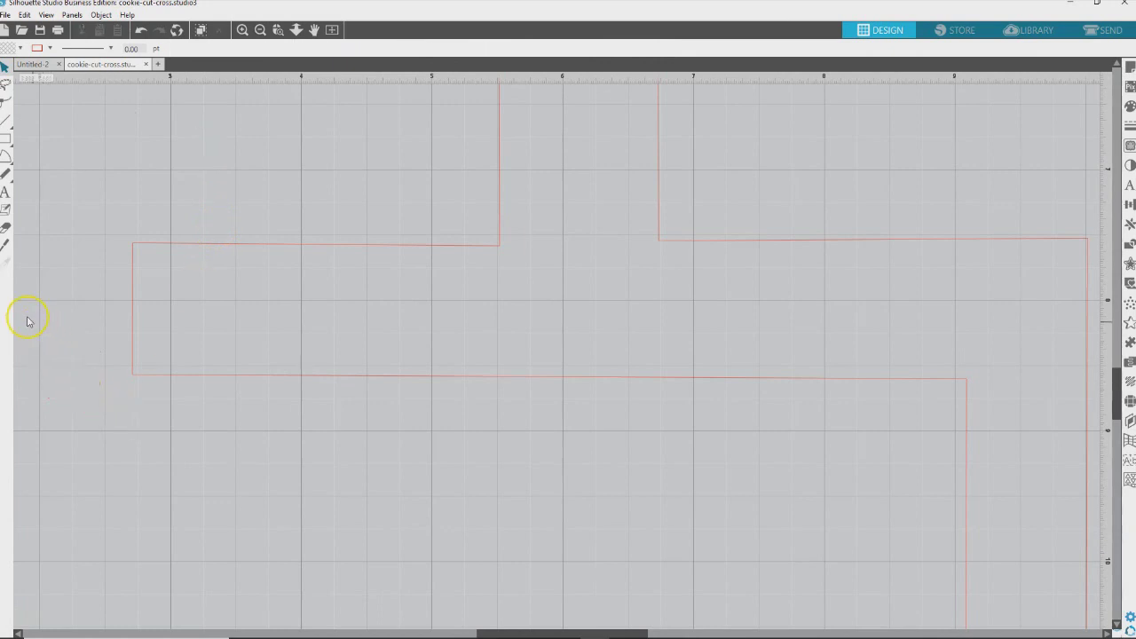
pyautogui.moveTo(27, 316); pyautogui.dragTo(113, 438)
pyautogui.press('Delete')
pyautogui.scroll(5, 613, 473)
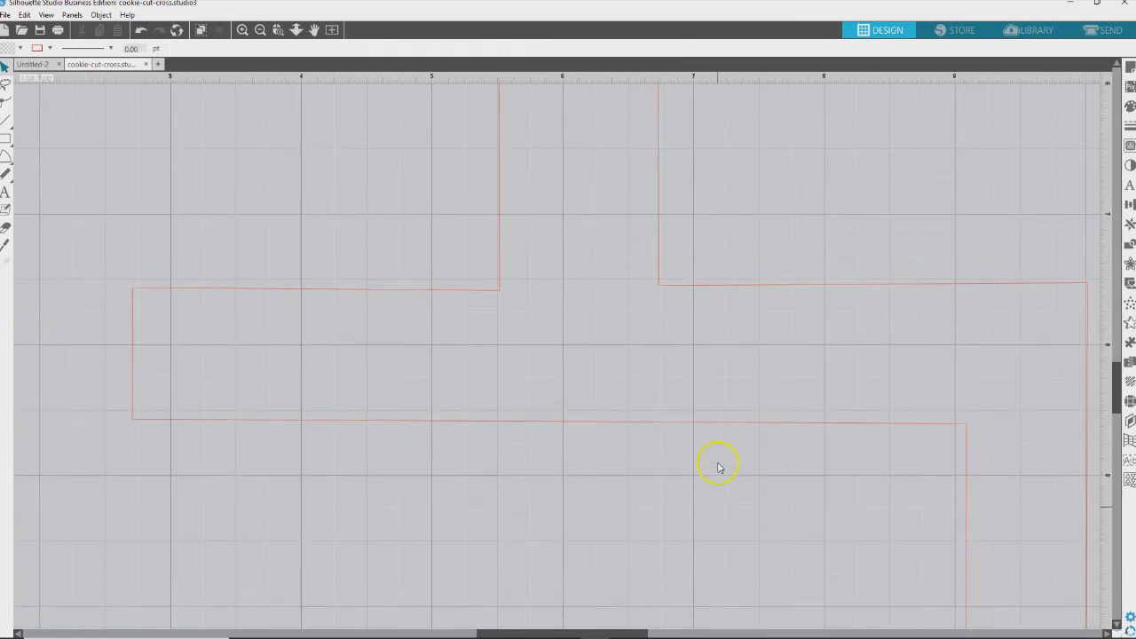
pyautogui.click(529, 177)
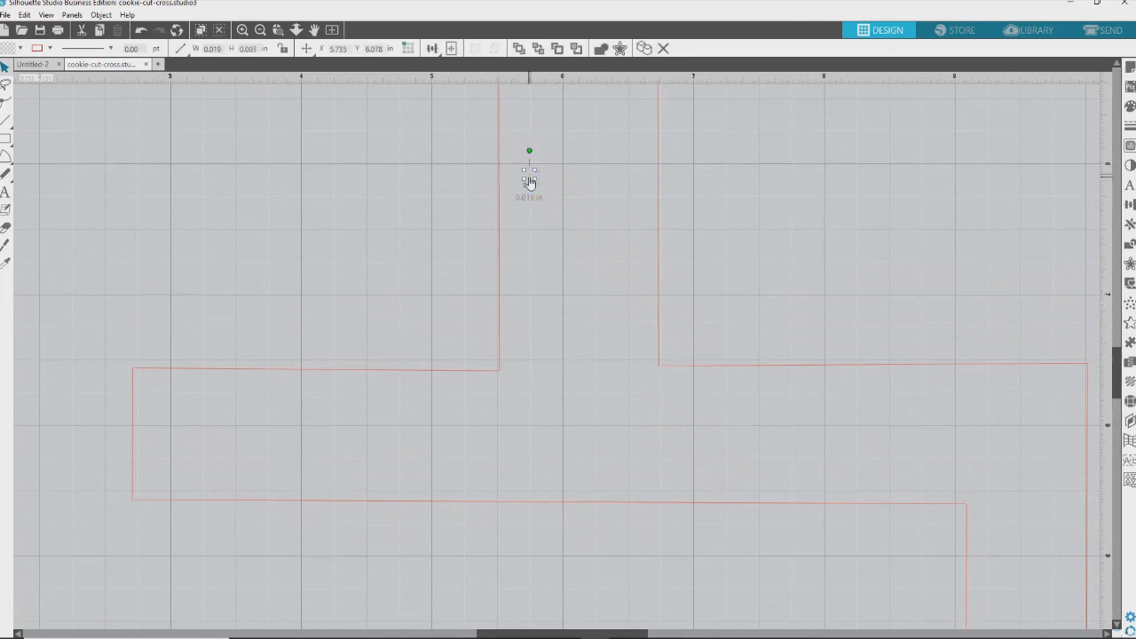
pyautogui.press('Delete')
# Scroll until the lower bar and the upright's bottom ends are in view.
pyautogui.scroll(7, 786, 320)
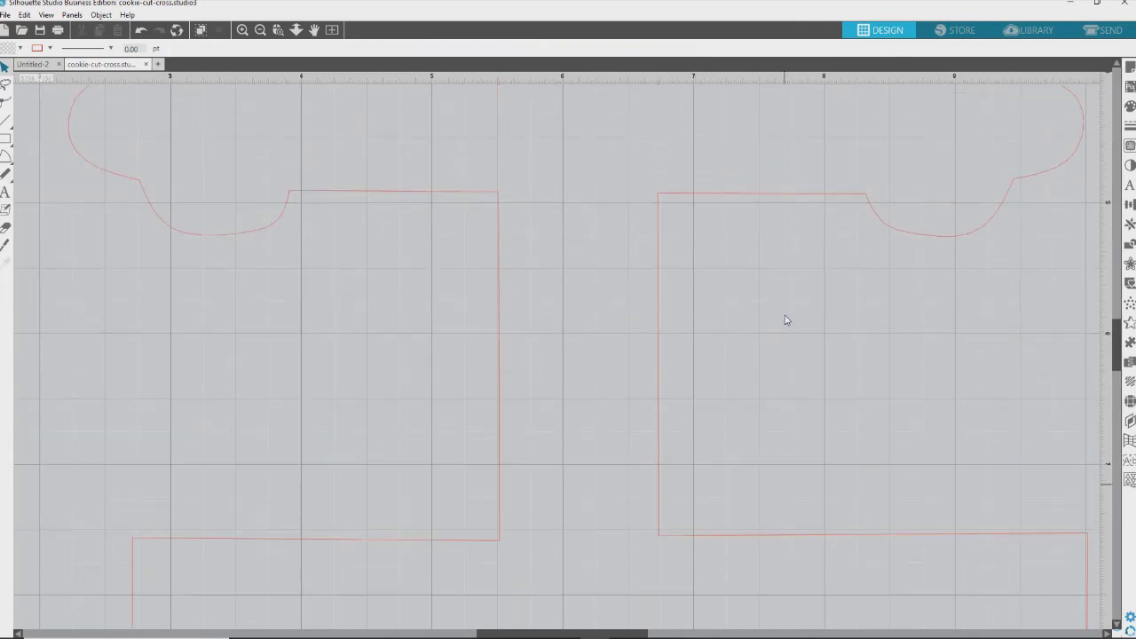
pyautogui.scroll(6, 785, 319)
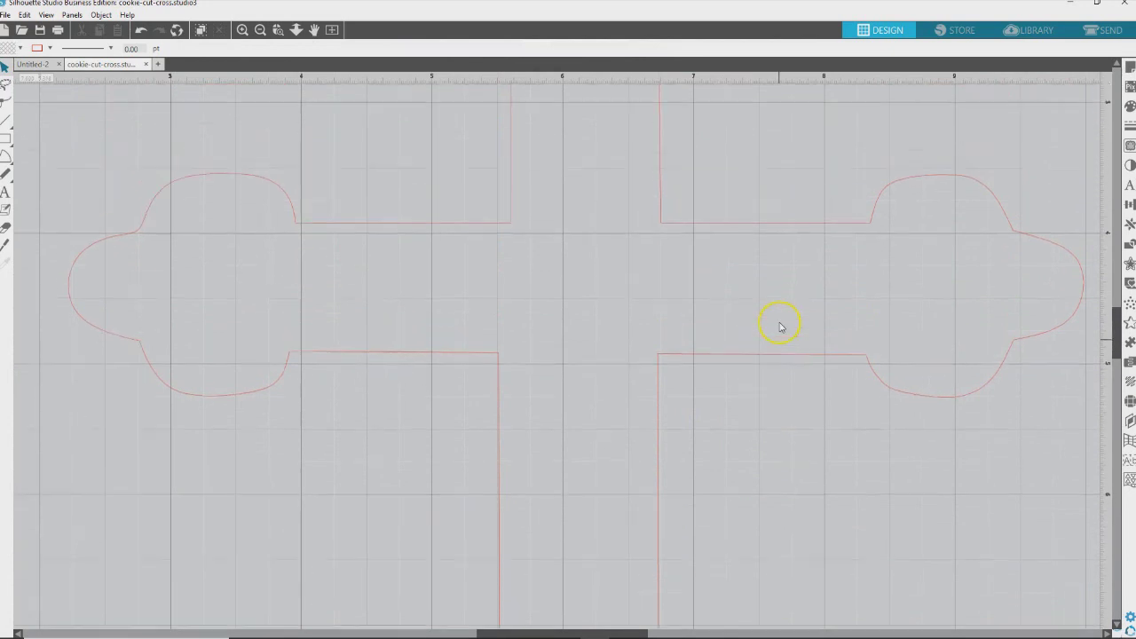
pyautogui.scroll(8, 779, 326)
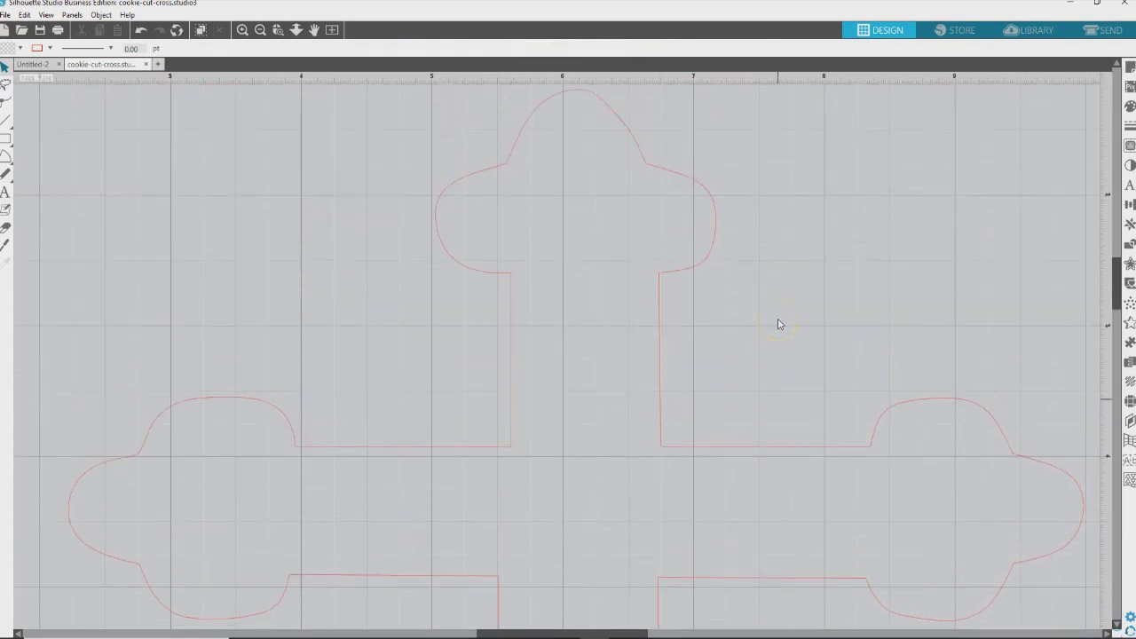
pyautogui.scroll(3, 779, 320)
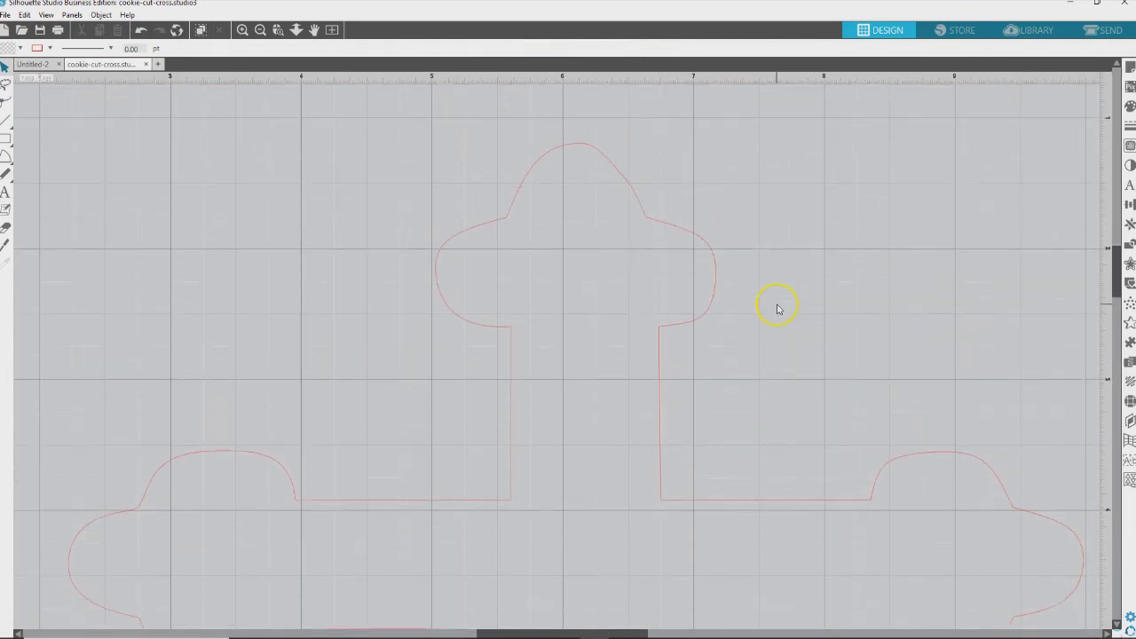
pyautogui.scroll(-10, 777, 309)
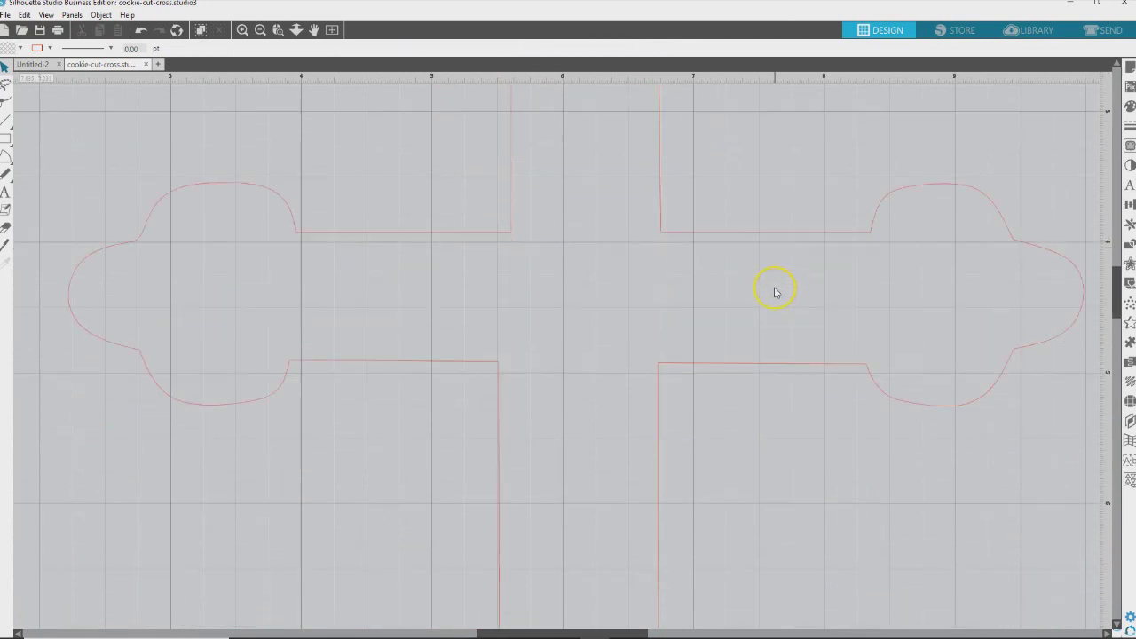
pyautogui.scroll(-9, 775, 292)
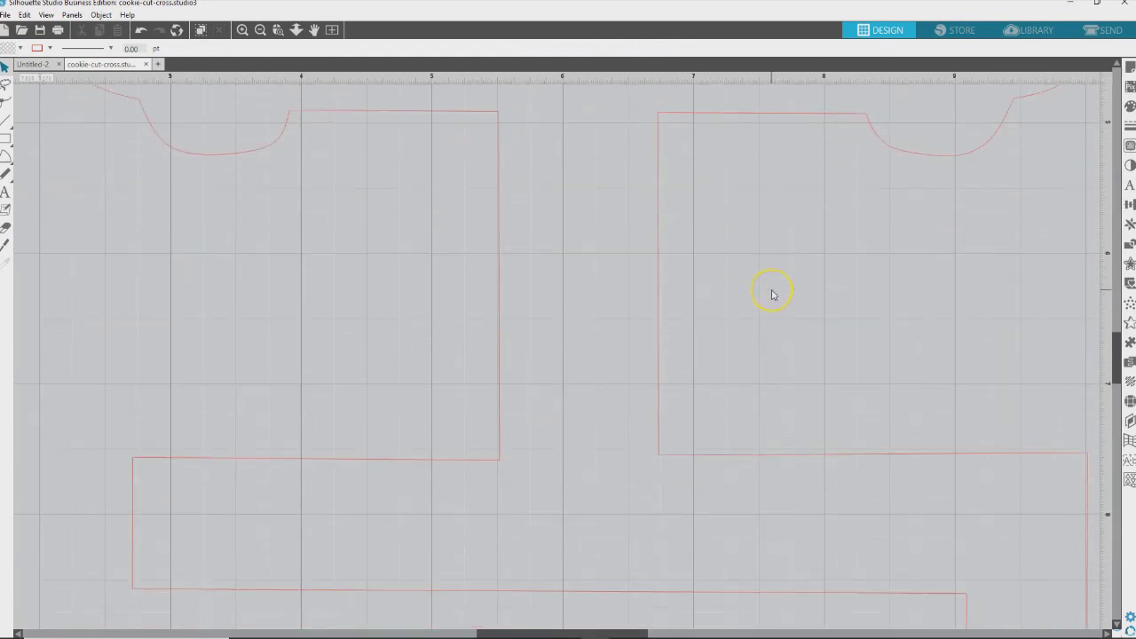
pyautogui.scroll(-3, 772, 294)
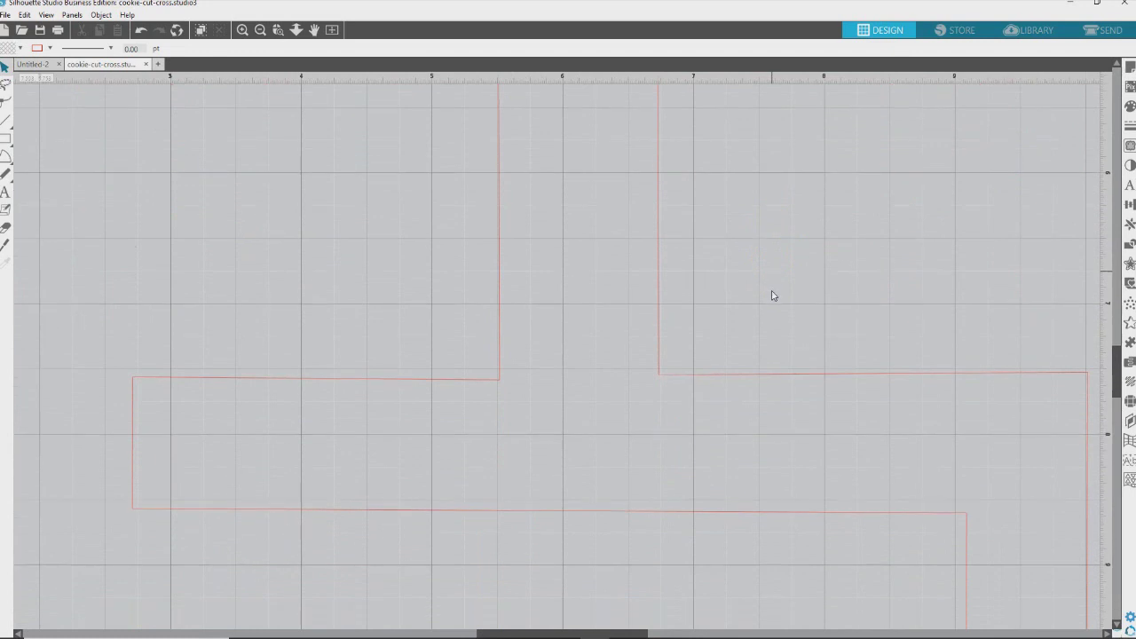
# Use the Knife tool to join the upright's vertical lines to the lower bar, closing the corners.
pyautogui.click(776, 303)
pyautogui.moveTo(672, 383); pyautogui.dragTo(665, 371)
pyautogui.click(6, 246)
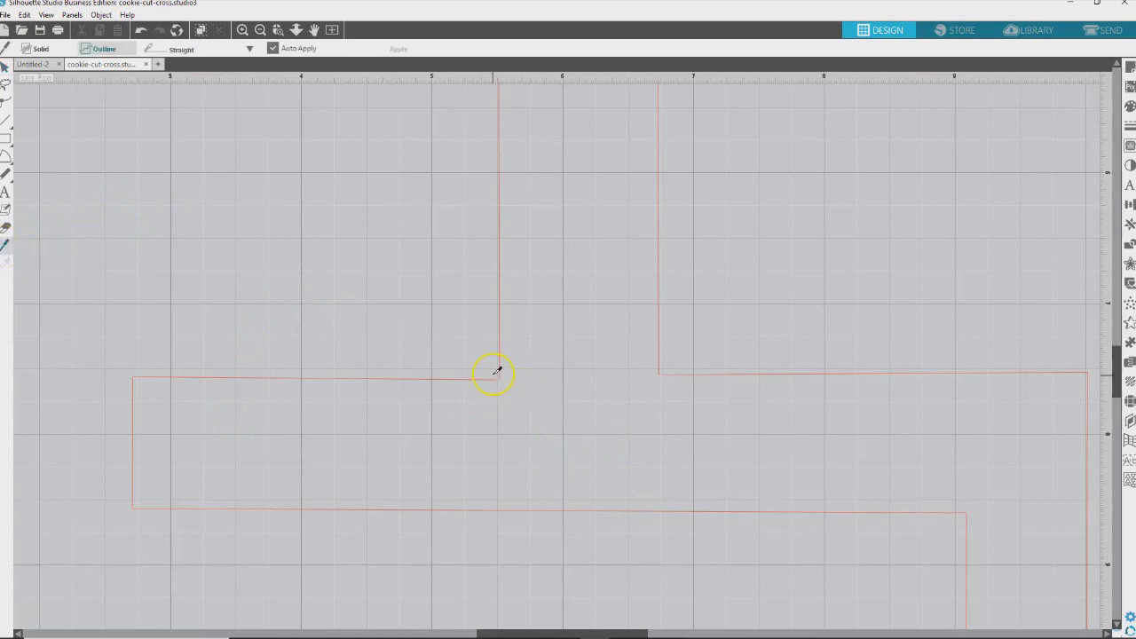
pyautogui.moveTo(497, 371); pyautogui.dragTo(507, 391)
pyautogui.moveTo(669, 363); pyautogui.dragTo(792, 426)
# Zoom out three levels and drag the L-shaped lower bar left off the mat.
pyautogui.click(259, 30)
pyautogui.click(259, 29)
pyautogui.click(260, 29)
pyautogui.click(5, 68)
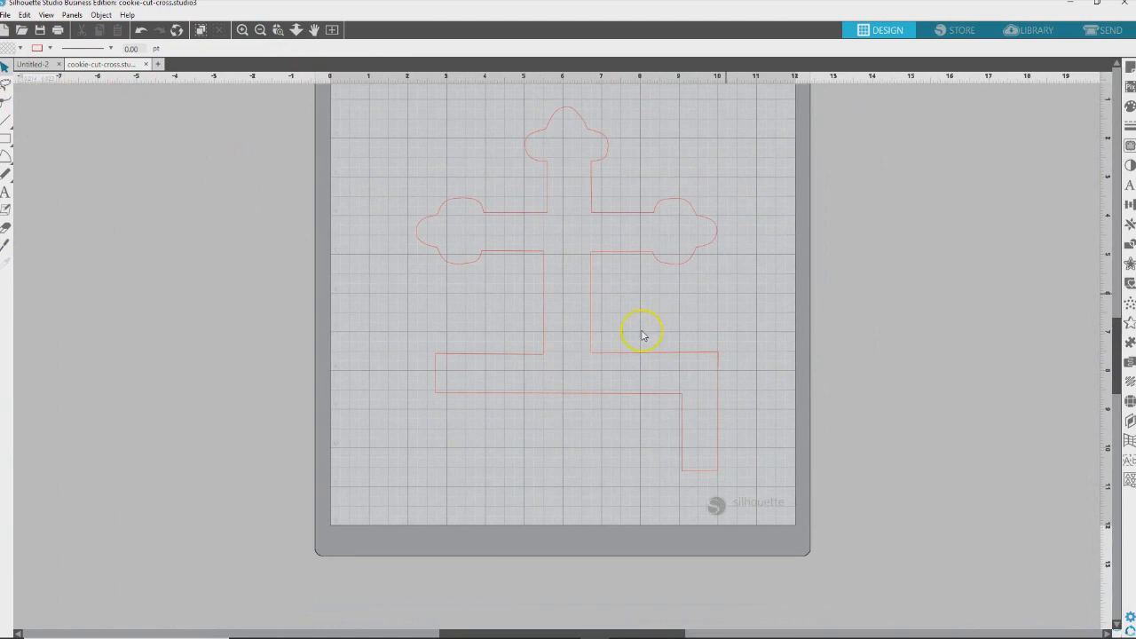
pyautogui.moveTo(643, 359); pyautogui.dragTo(254, 241)
pyautogui.click(253, 241)
pyautogui.click(5, 140)
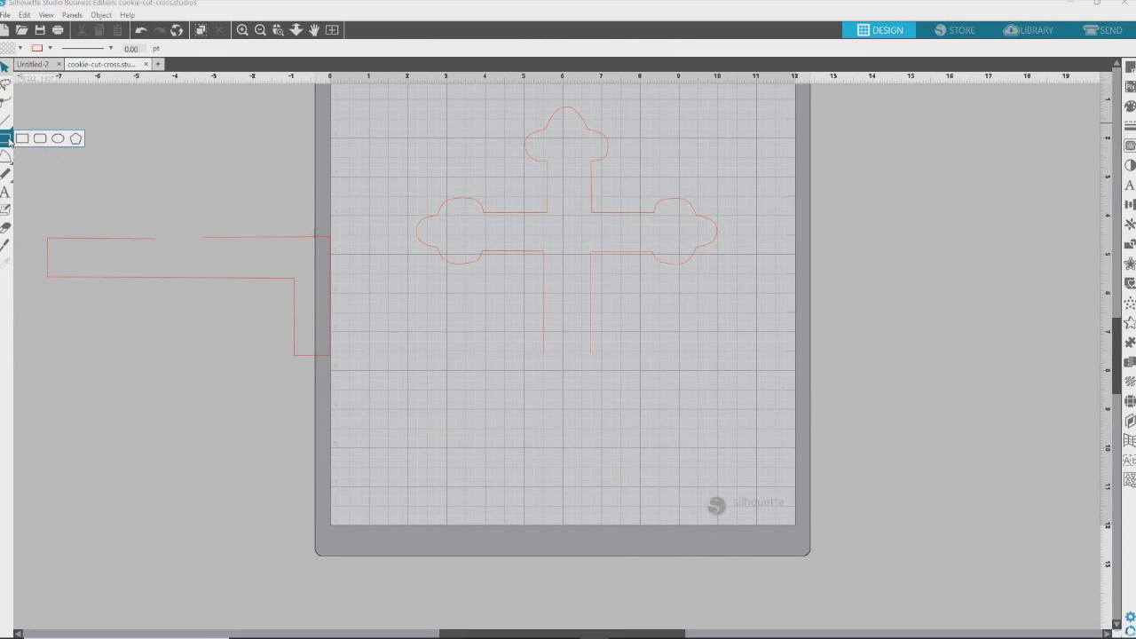
# Draw a 7 in horizontal rectangle over the bar's long part and a narrow vertical one over its leg.
pyautogui.click(22, 137)
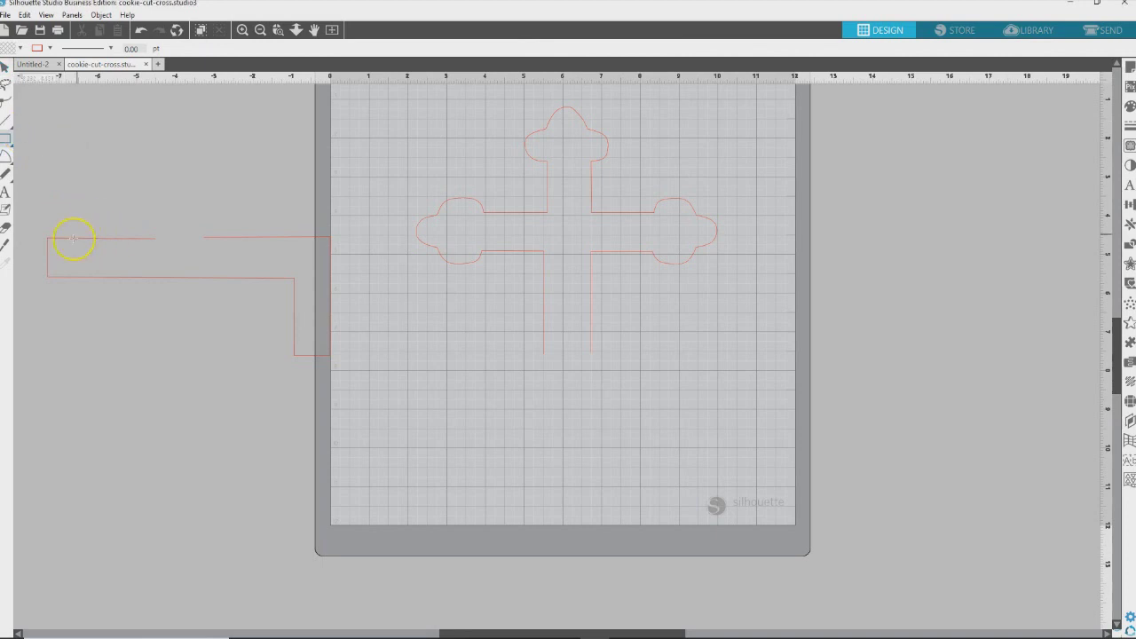
pyautogui.moveTo(47, 233); pyautogui.dragTo(329, 280)
pyautogui.moveTo(5, 140)
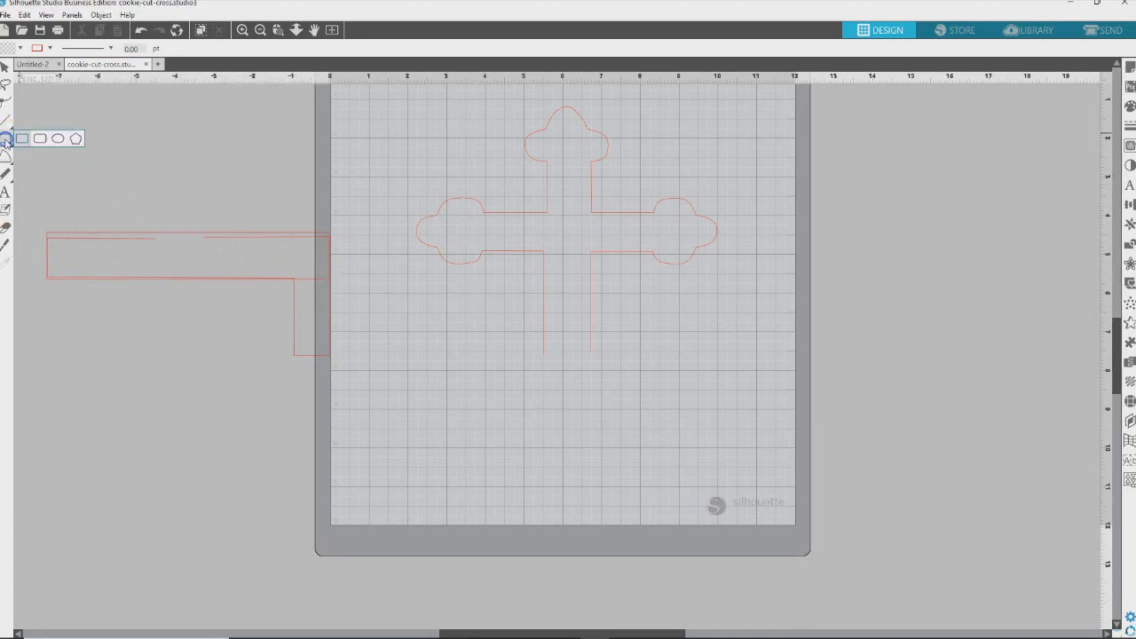
pyautogui.moveTo(294, 233); pyautogui.dragTo(330, 357)
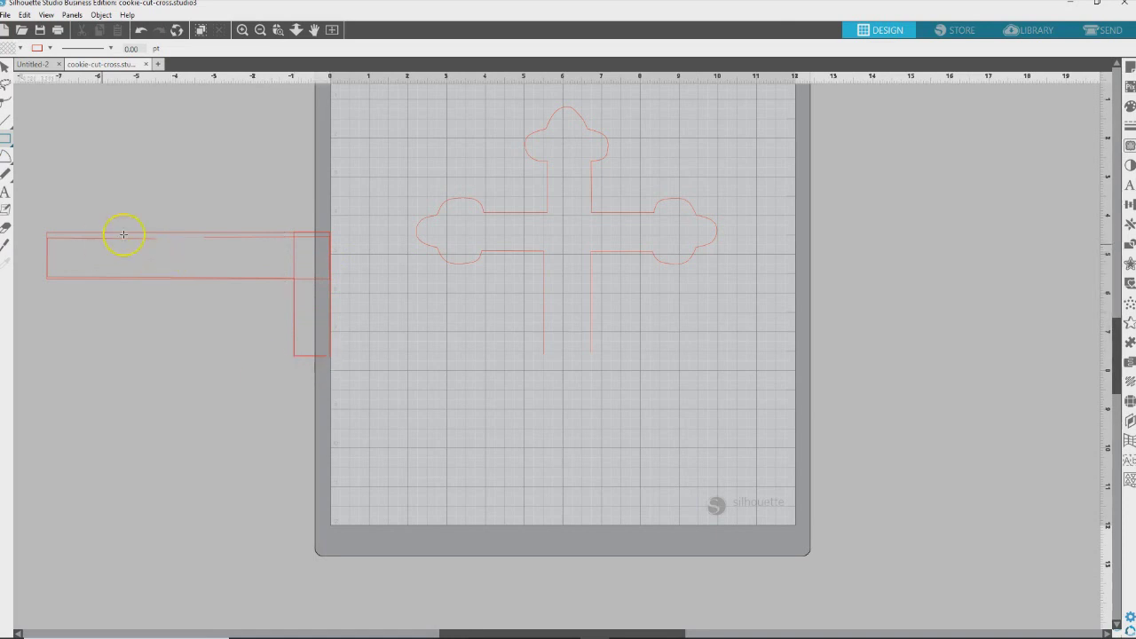
# Delete the original L-shaped outline and select both traced rectangles together.
pyautogui.click(5, 67)
pyautogui.moveTo(120, 243); pyautogui.dragTo(147, 400)
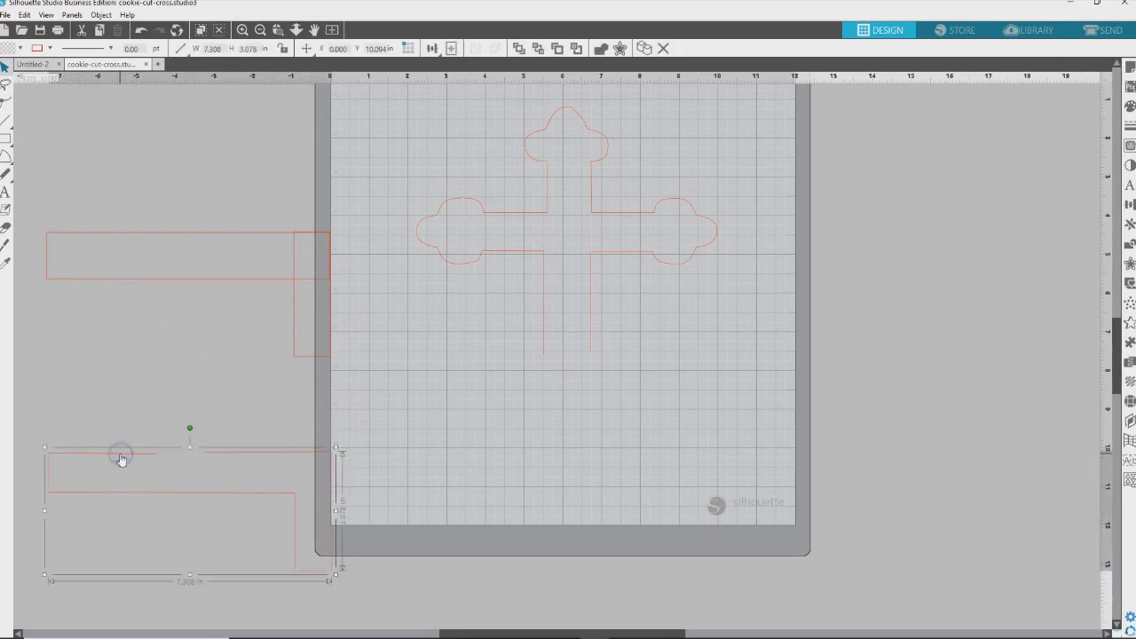
pyautogui.press('Delete')
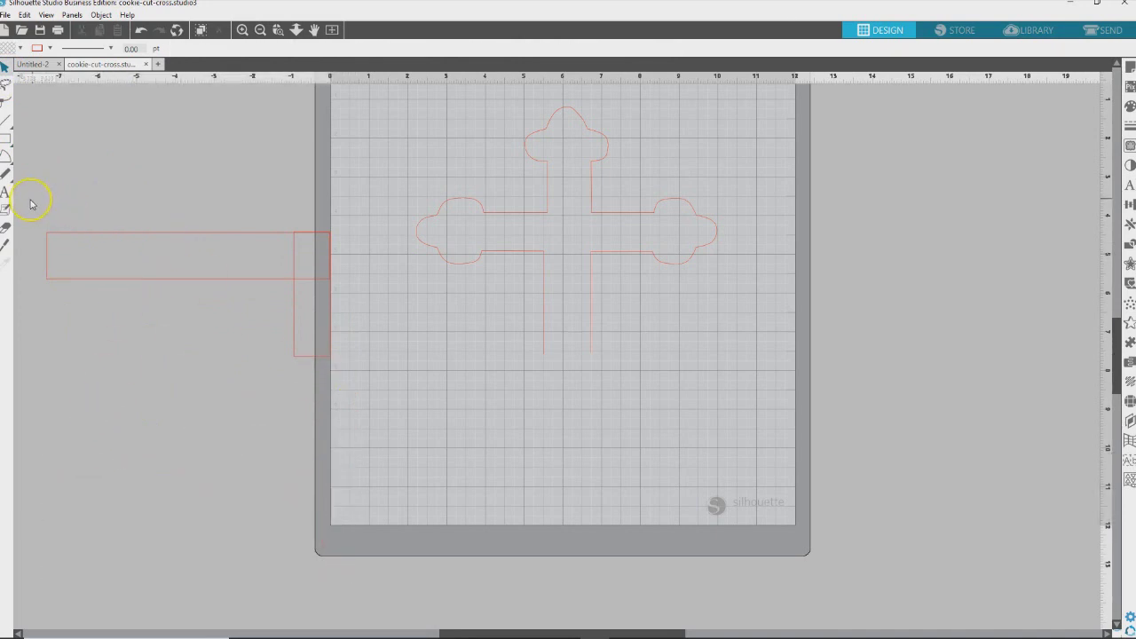
pyautogui.moveTo(25, 203); pyautogui.dragTo(339, 373)
pyautogui.rightClick(302, 284)
# Weld the two rectangles into a single L-shaped bar and bring it onto the mat.
pyautogui.click(342, 446)
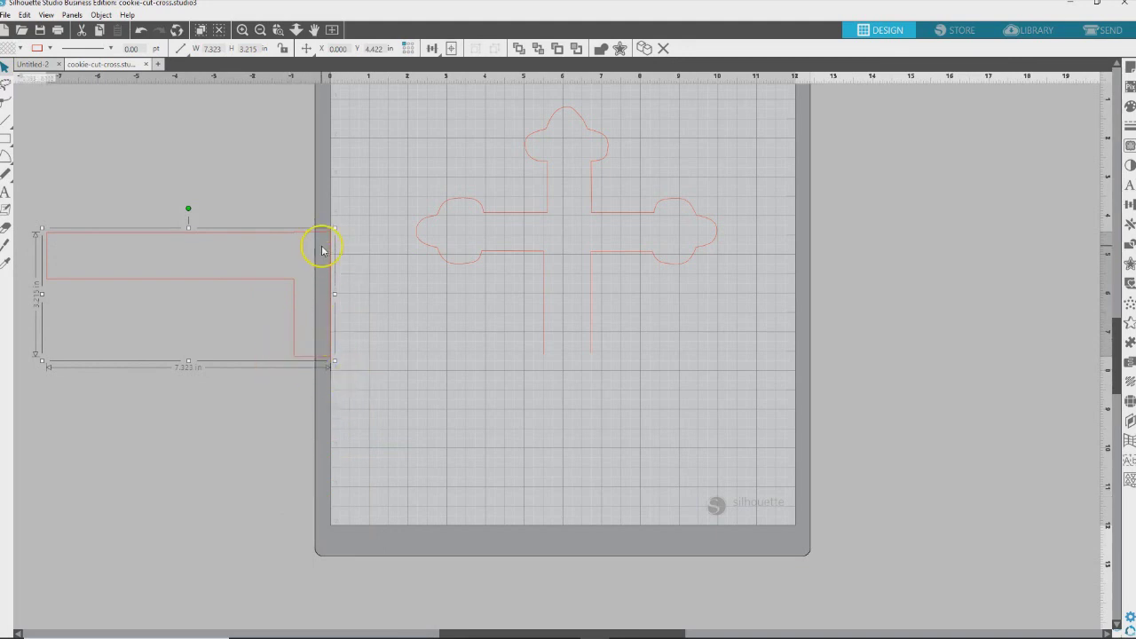
pyautogui.click(242, 30)
pyautogui.click(241, 30)
pyautogui.moveTo(210, 215); pyautogui.dragTo(678, 384)
# Check the L-shape's top-right corner points, then position it beneath the cross's upright.
pyautogui.click(6, 103)
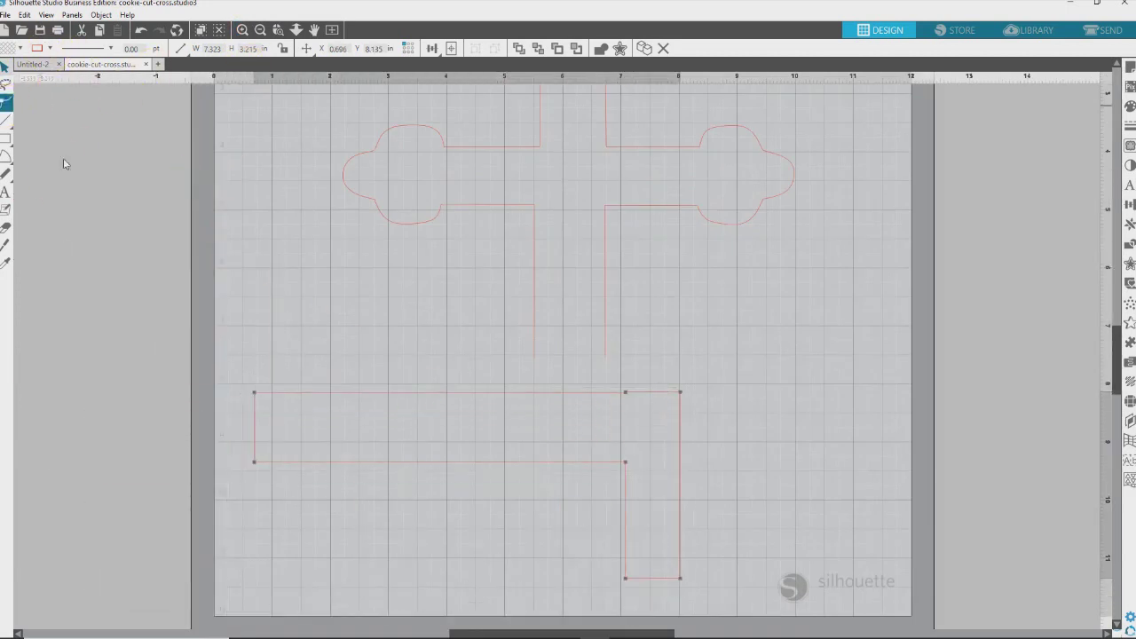
pyautogui.click(627, 394)
pyautogui.click(687, 412)
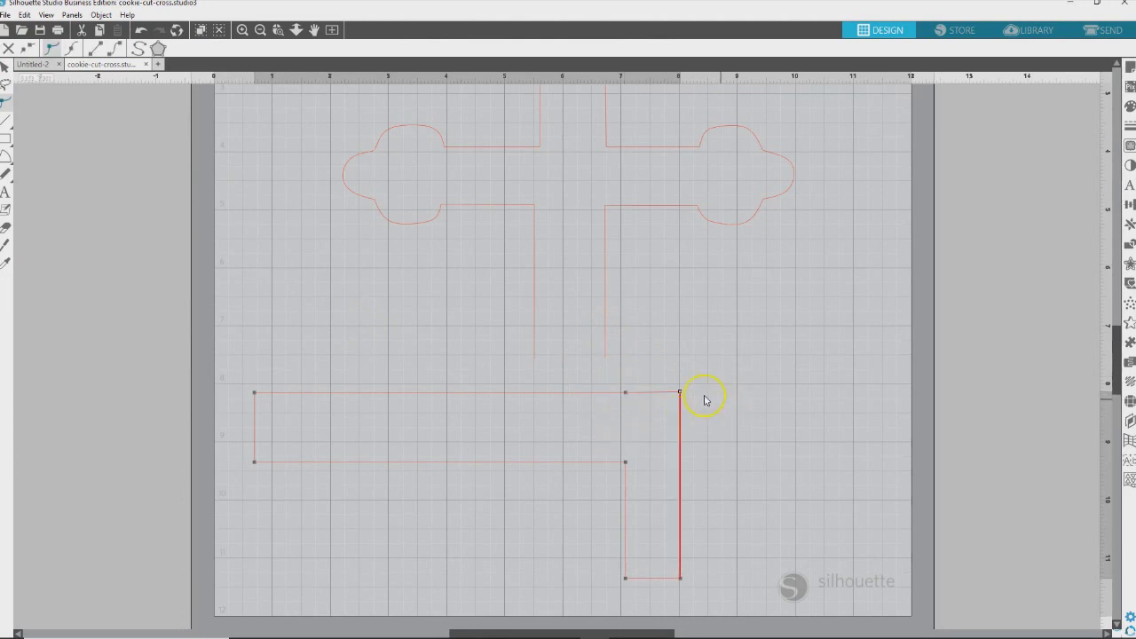
pyautogui.click(680, 393)
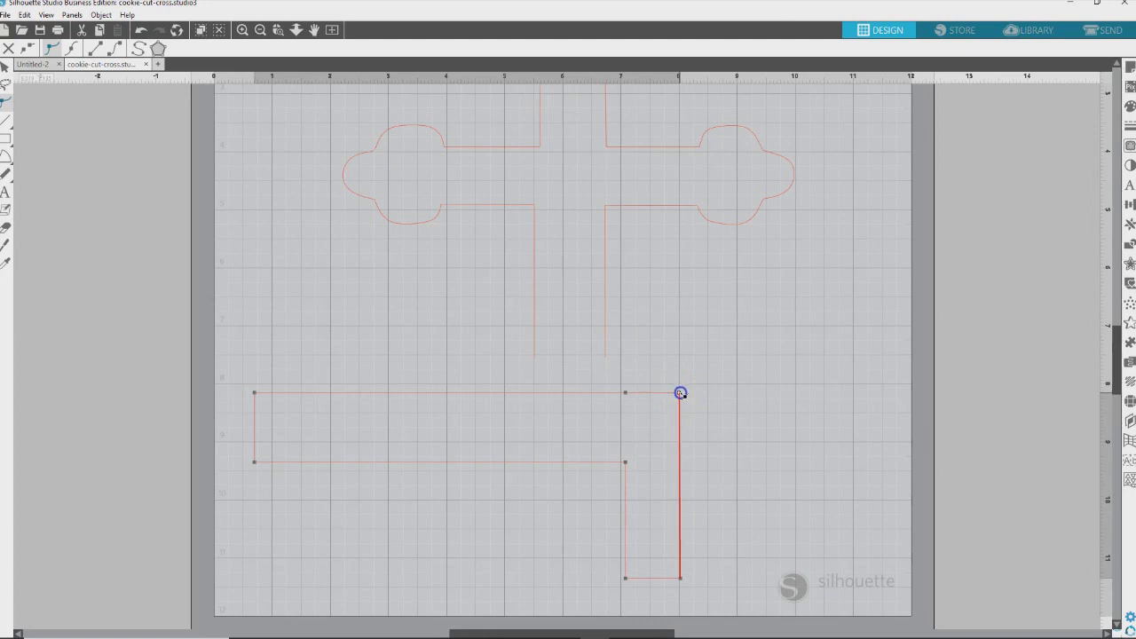
pyautogui.press('Escape')
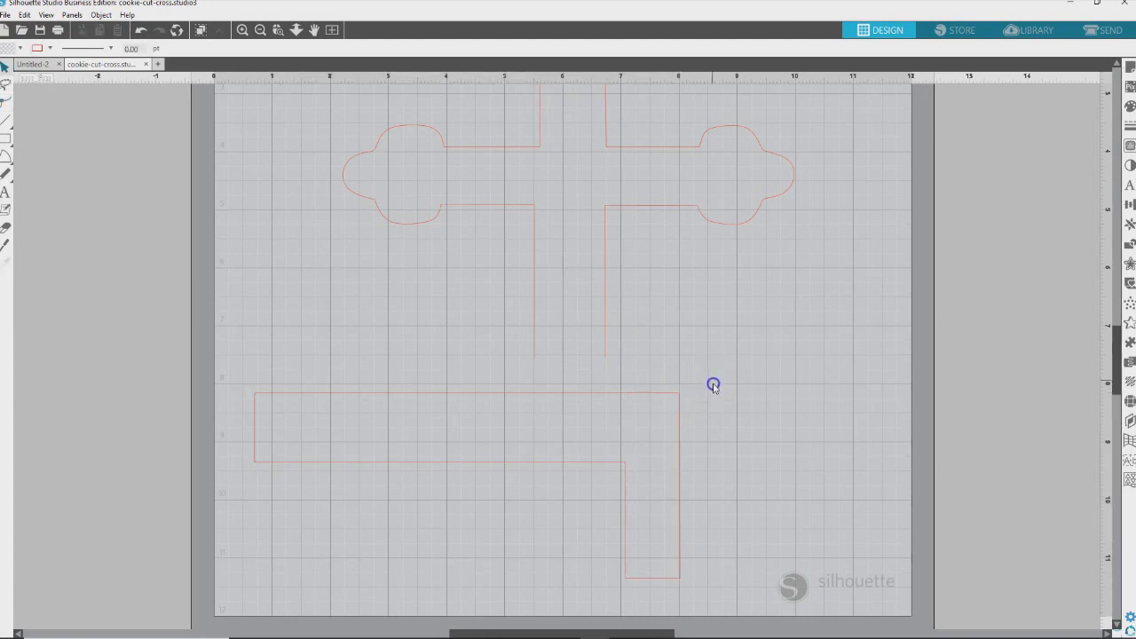
pyautogui.moveTo(520, 401); pyautogui.dragTo(639, 365)
# Marquee-select the cross and L-shaped bar and weld them into one outline about 7.998 in wide.
pyautogui.click(634, 386)
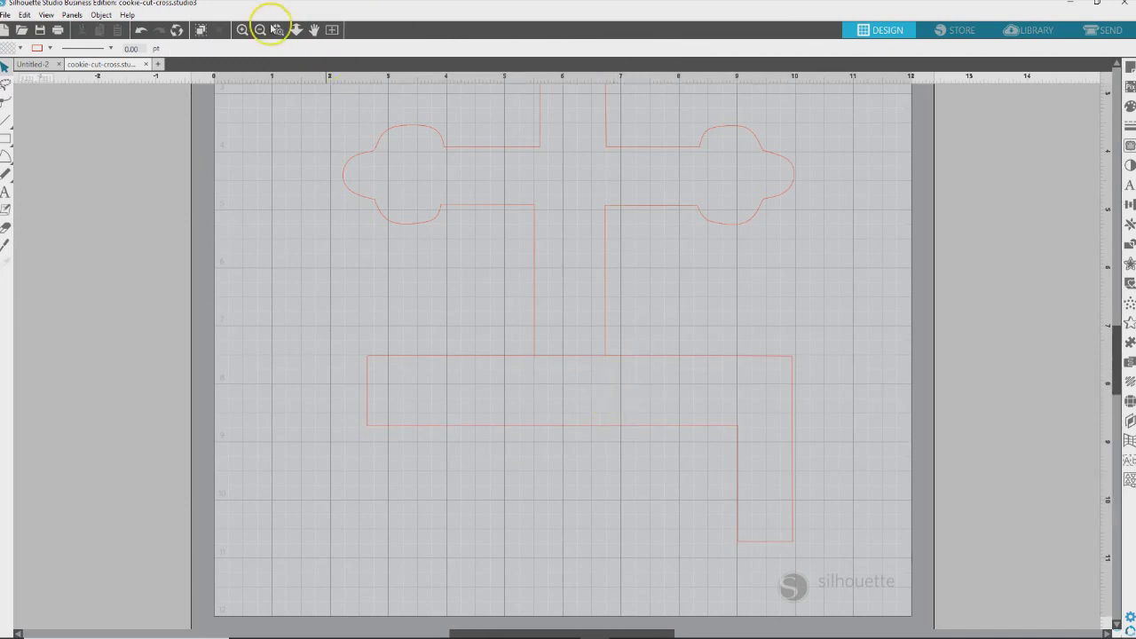
pyautogui.click(243, 36)
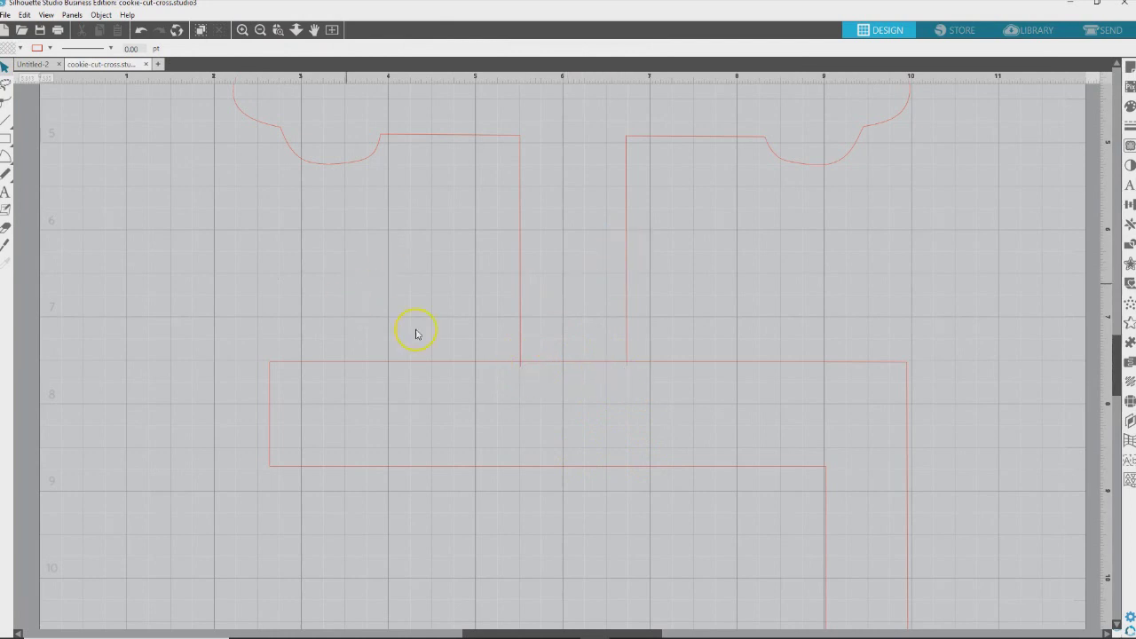
pyautogui.click(258, 28)
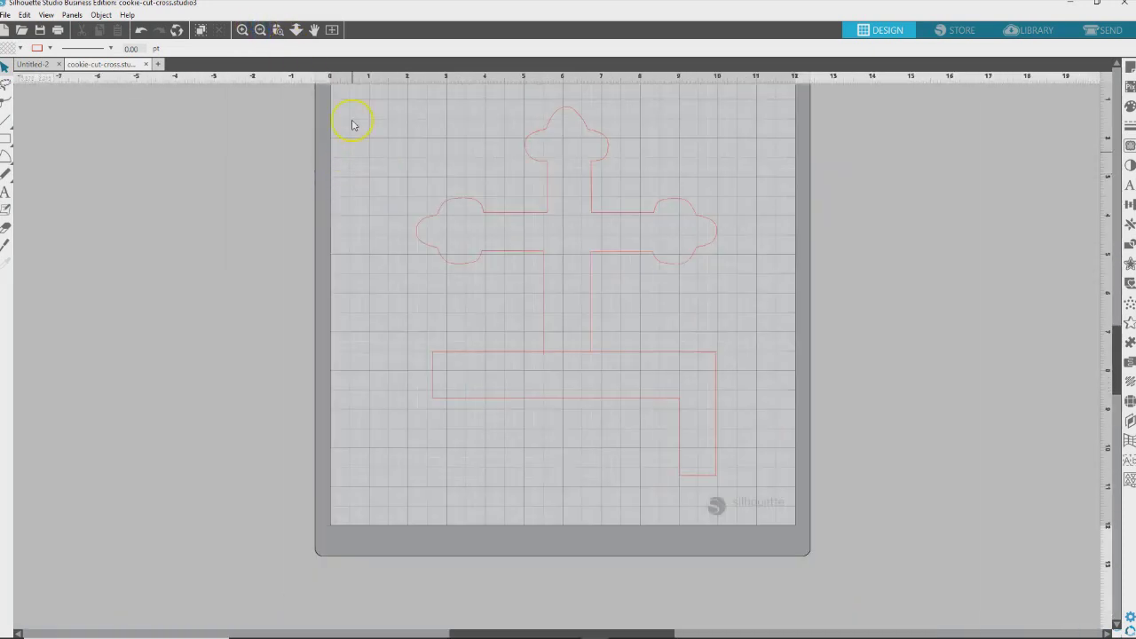
pyautogui.moveTo(352, 96); pyautogui.dragTo(716, 458)
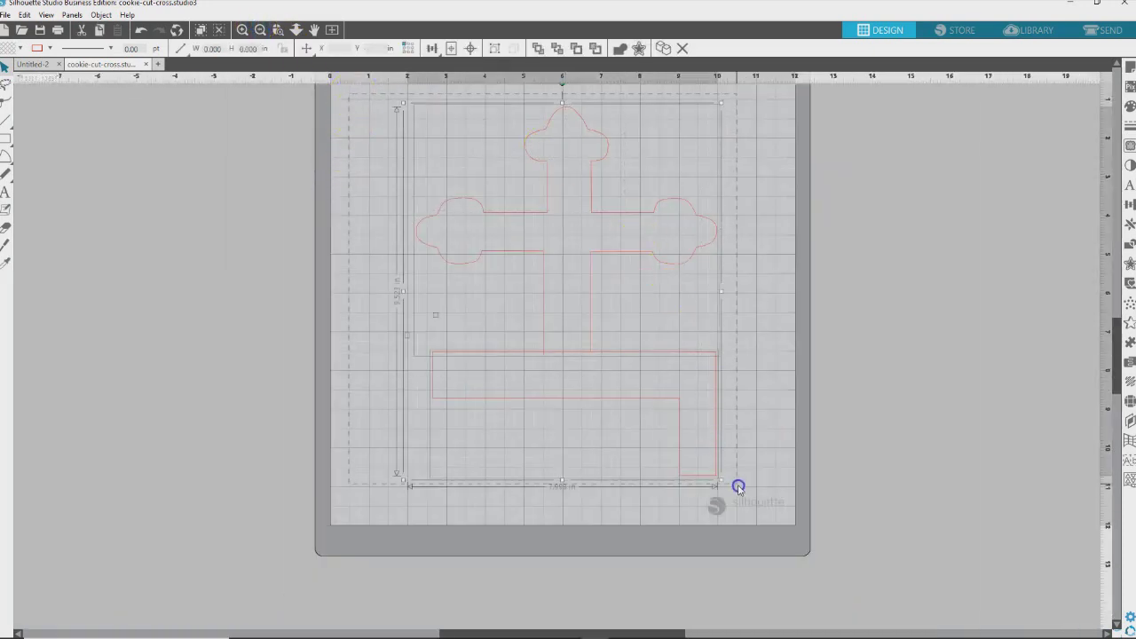
pyautogui.click(608, 342)
pyautogui.rightClick(608, 343)
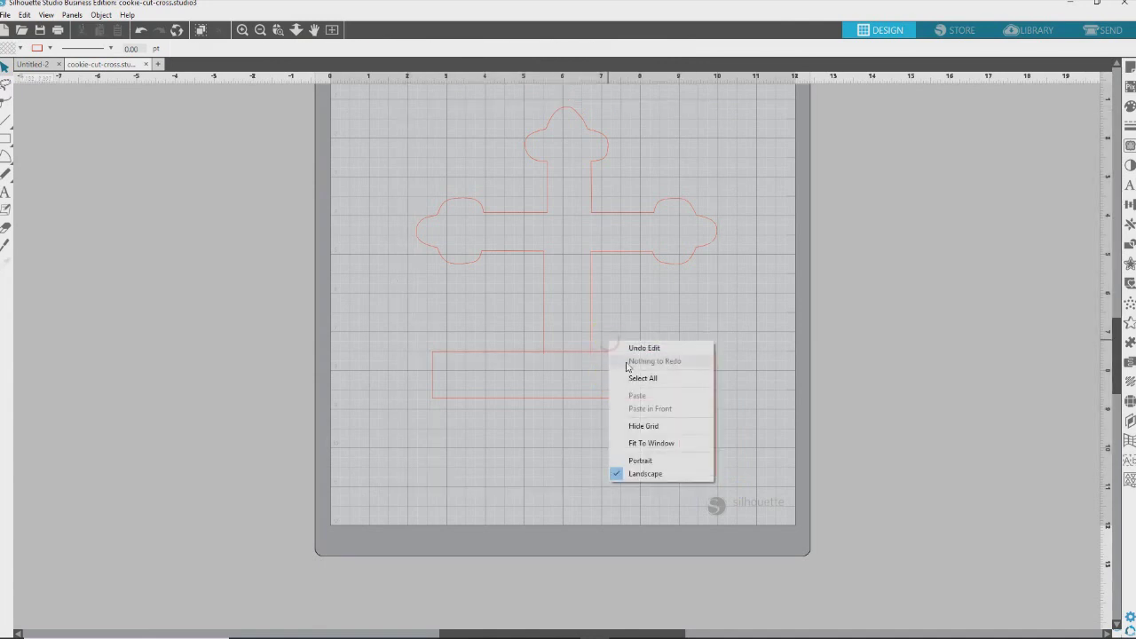
pyautogui.click(359, 86)
pyautogui.moveTo(359, 86); pyautogui.dragTo(731, 490)
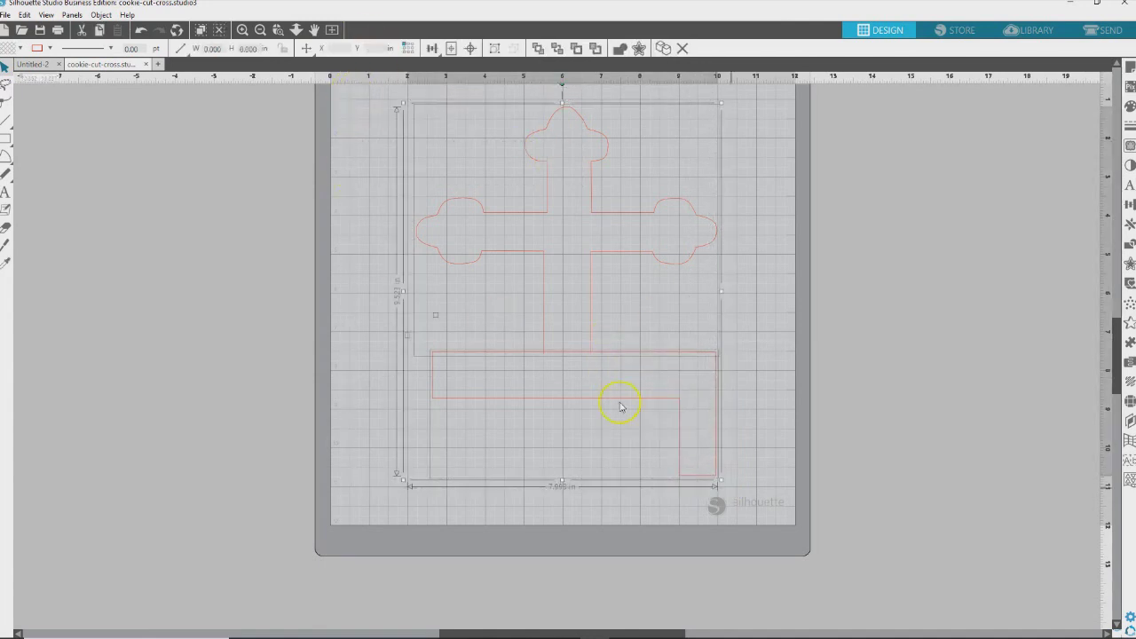
pyautogui.rightClick(586, 353)
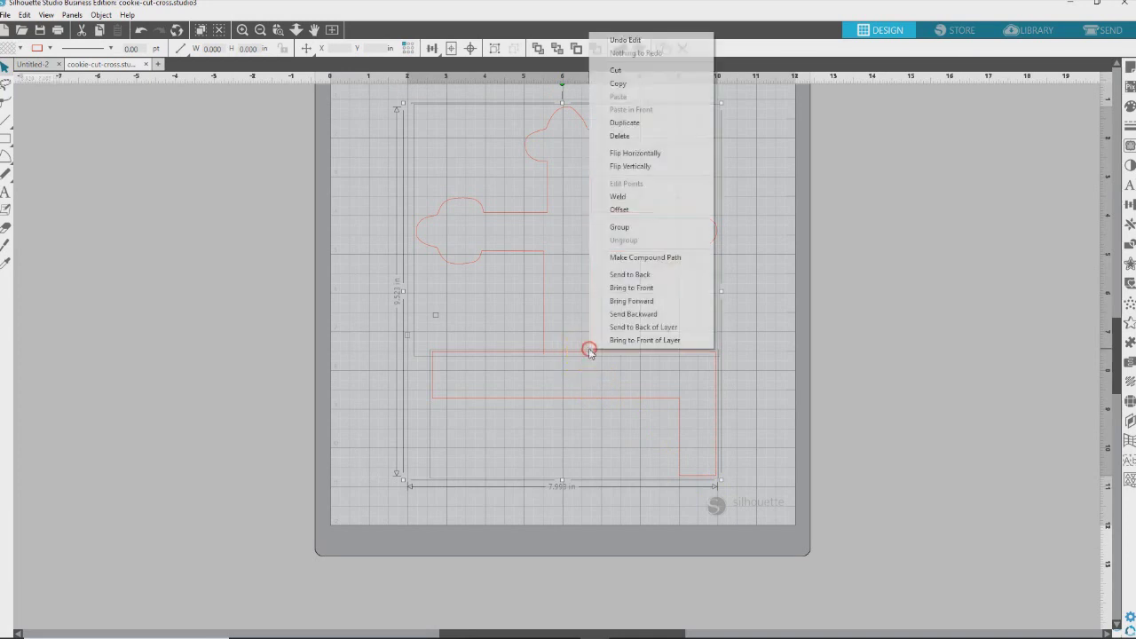
pyautogui.click(635, 197)
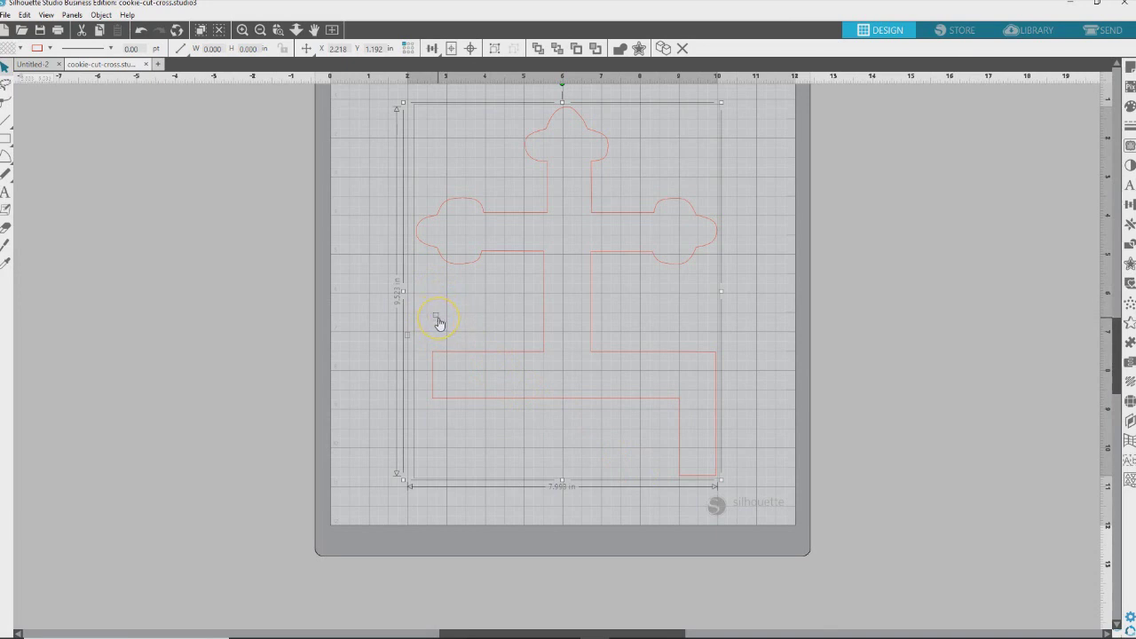
pyautogui.click(349, 332)
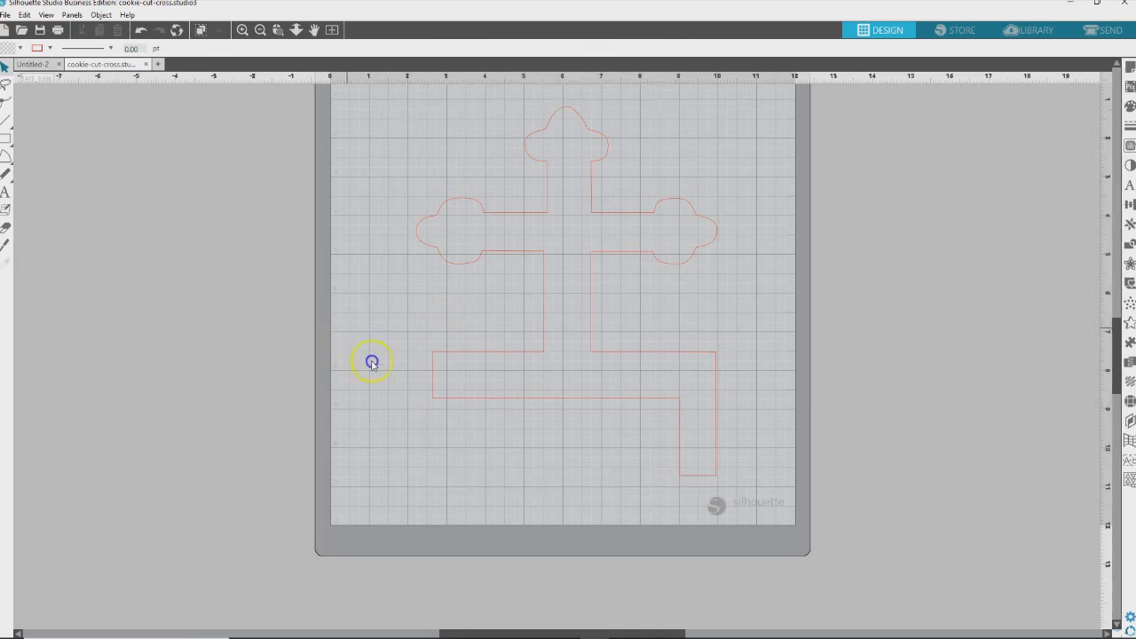
pyautogui.moveTo(421, 305); pyautogui.dragTo(446, 327)
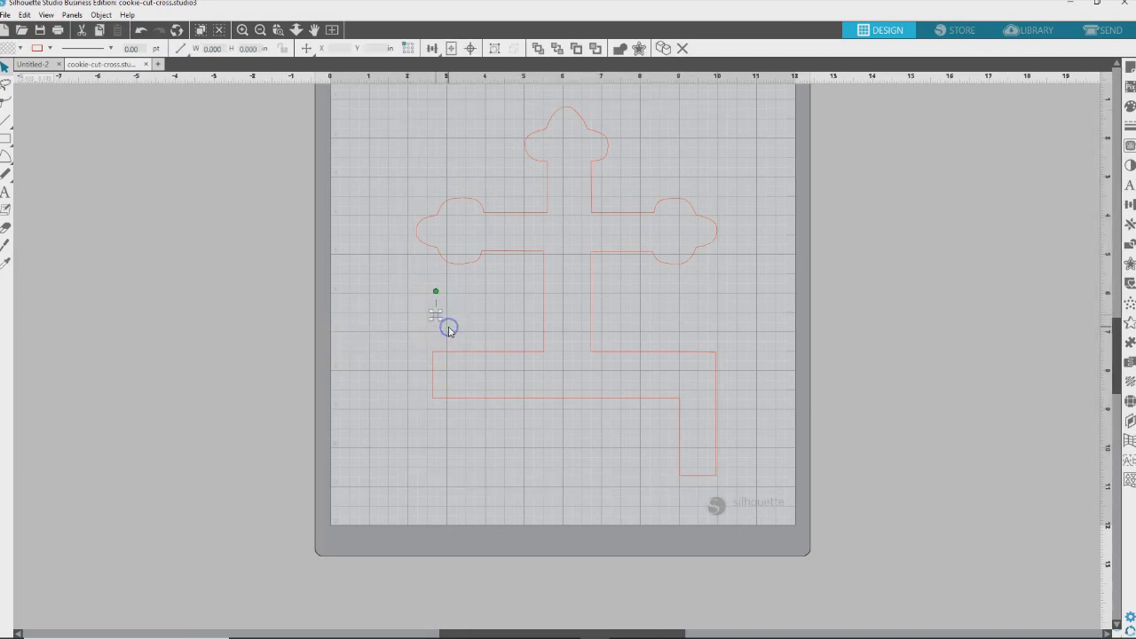
pyautogui.click(448, 329)
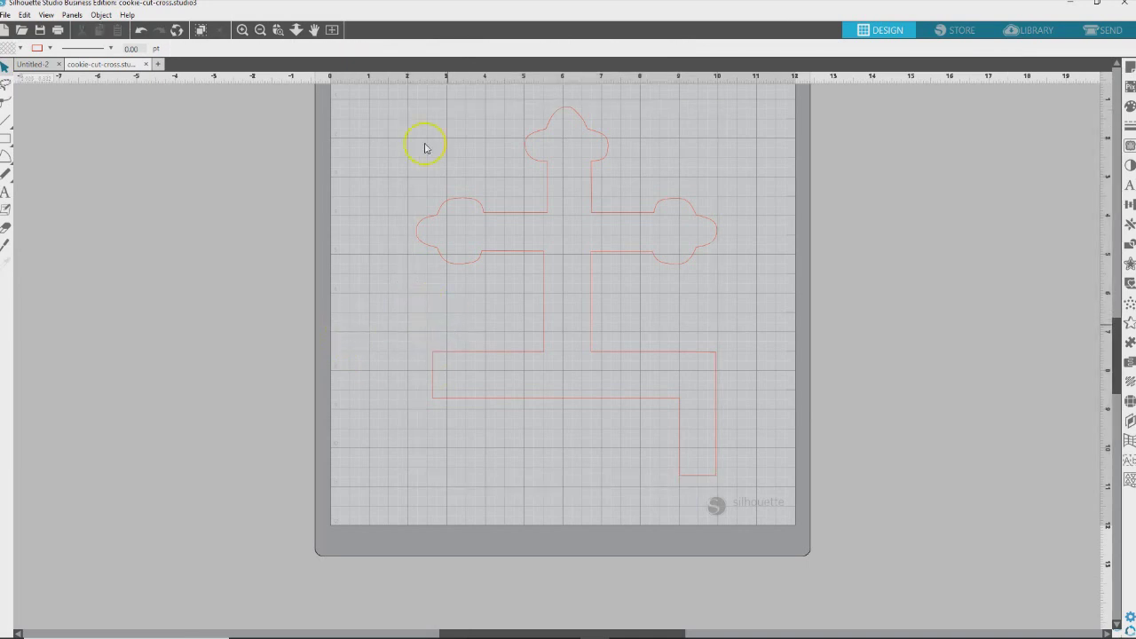
pyautogui.scroll(2, 424, 299)
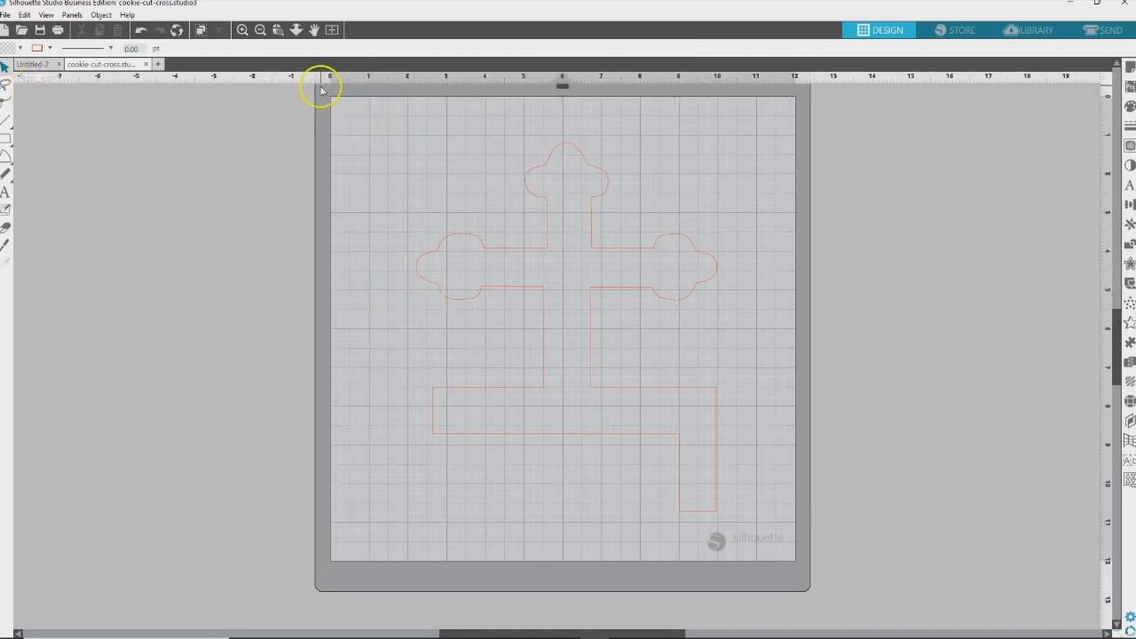
pyautogui.moveTo(321, 89); pyautogui.dragTo(818, 589)
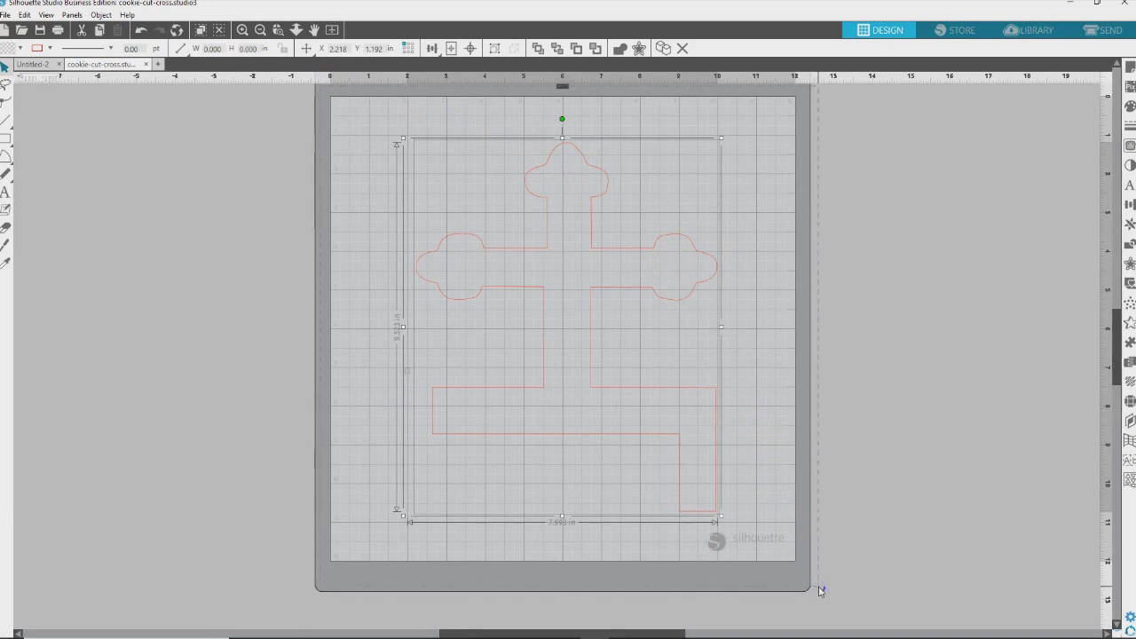
pyautogui.moveTo(821, 591); pyautogui.dragTo(821, 588)
pyautogui.click(900, 419)
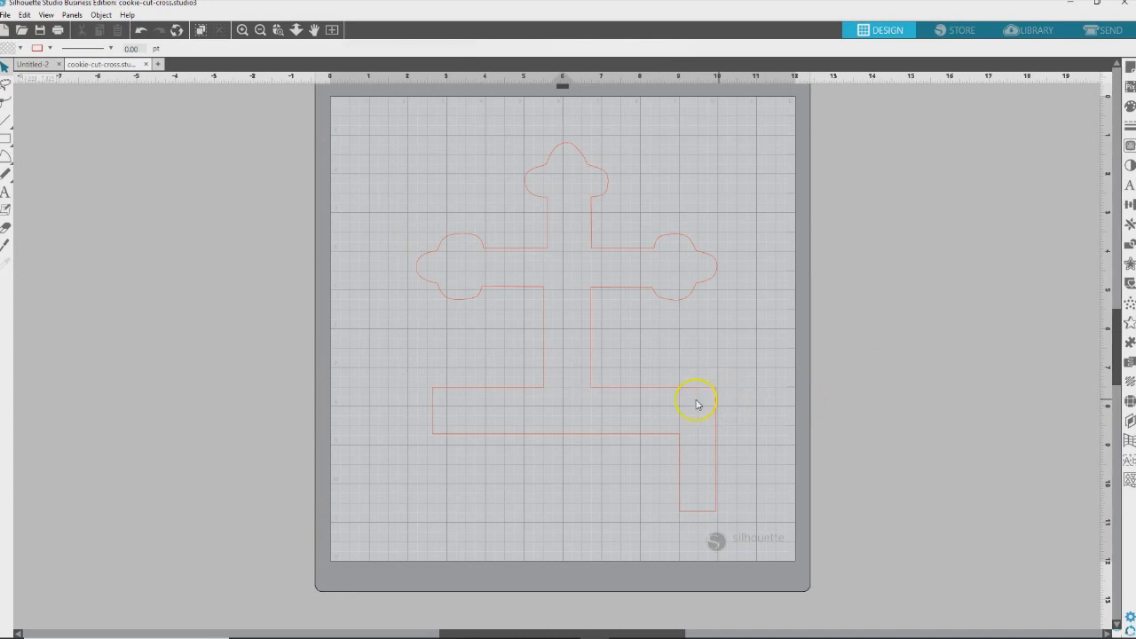
# Select the welded cross cookie-cutter outline at 7.765 × 9.523 in.
pyautogui.click(620, 388)
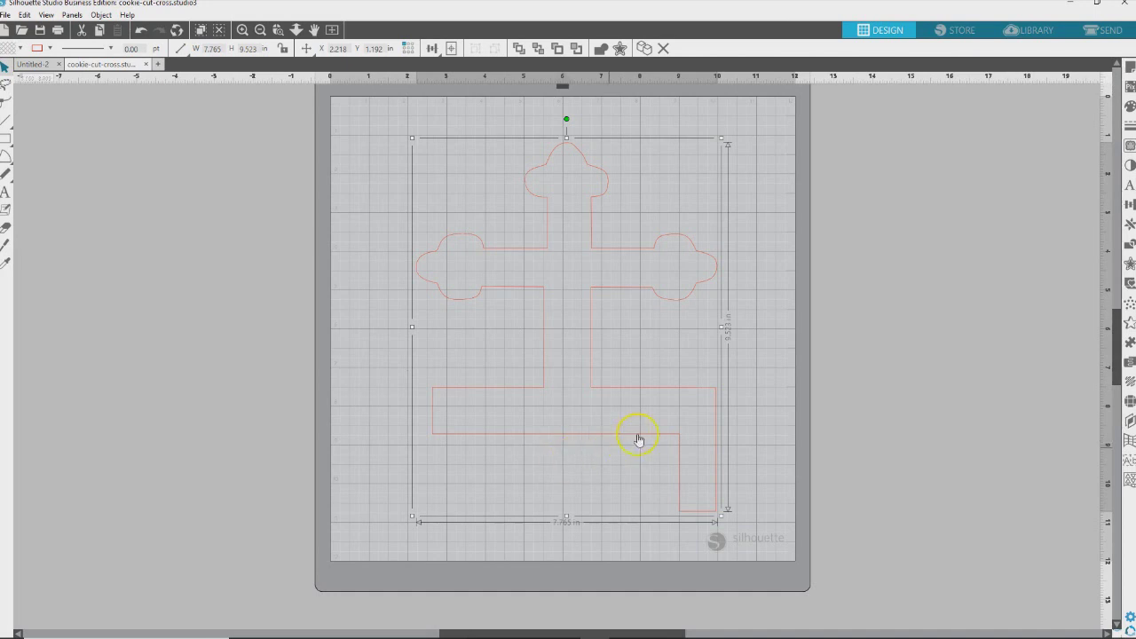
# Apply a sharp-corner offset to the selected cross outline.
pyautogui.rightClick(612, 388)
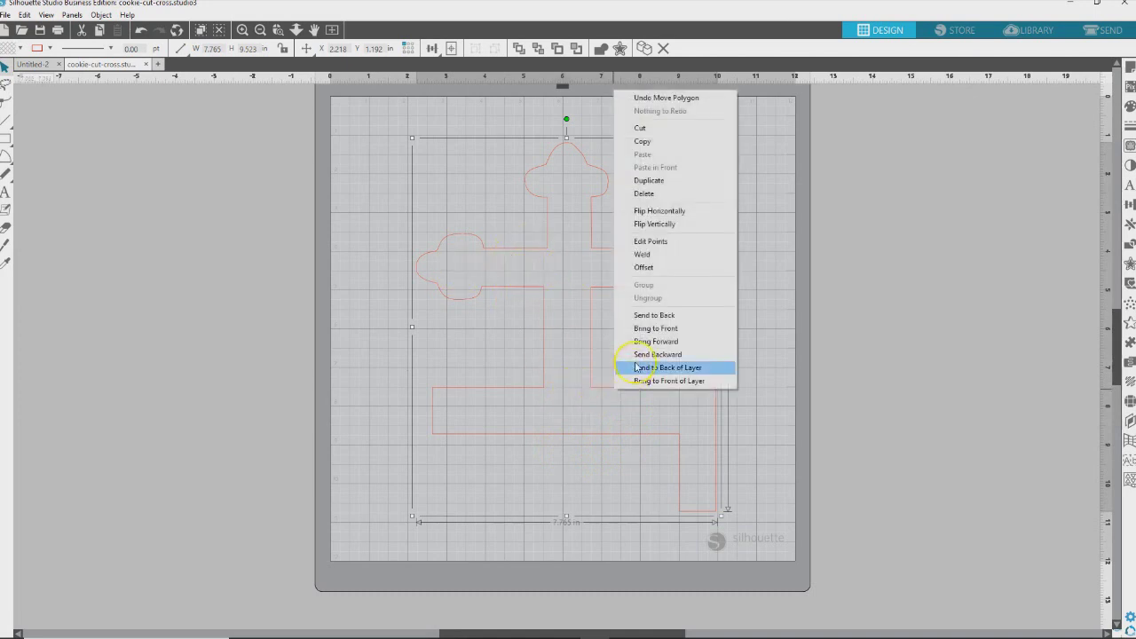
pyautogui.click(670, 267)
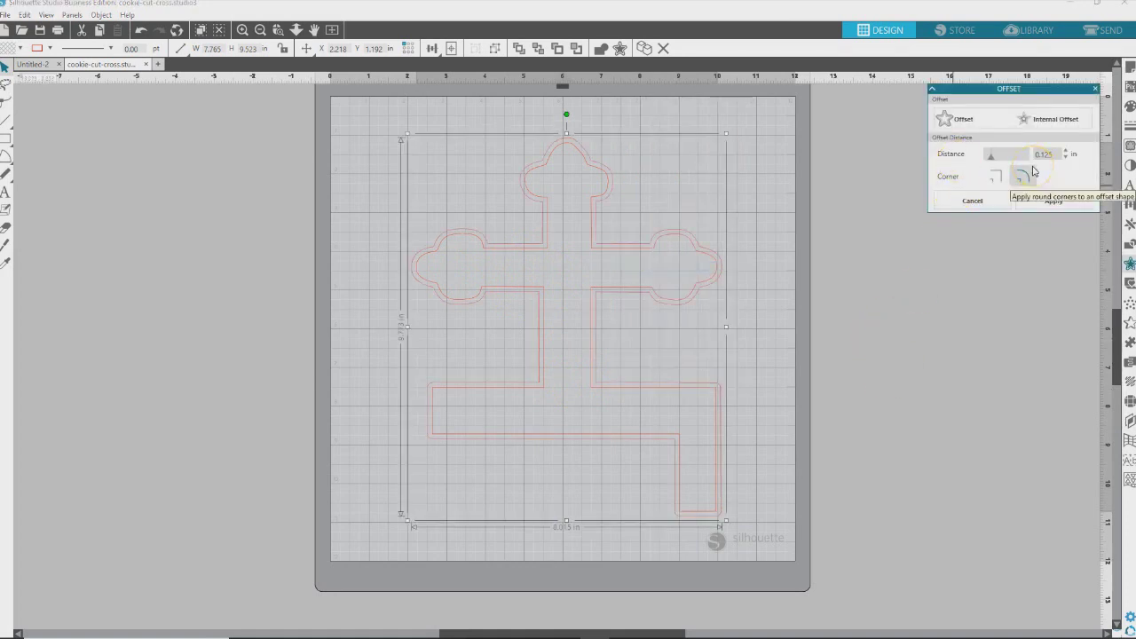
pyautogui.click(1003, 182)
pyautogui.click(998, 178)
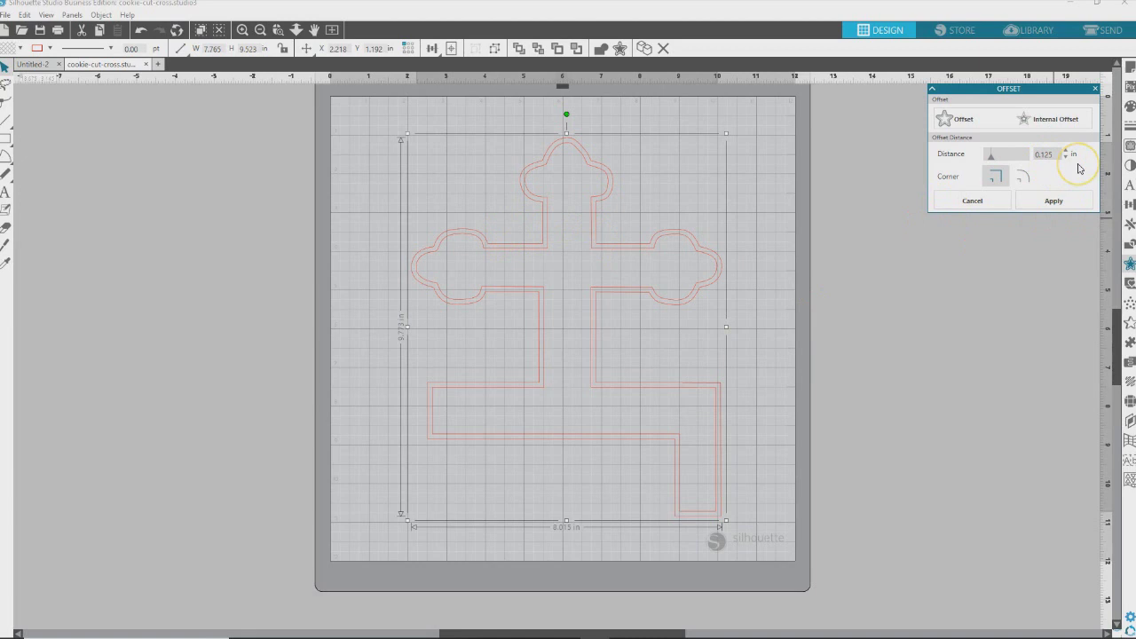
pyautogui.click(1064, 197)
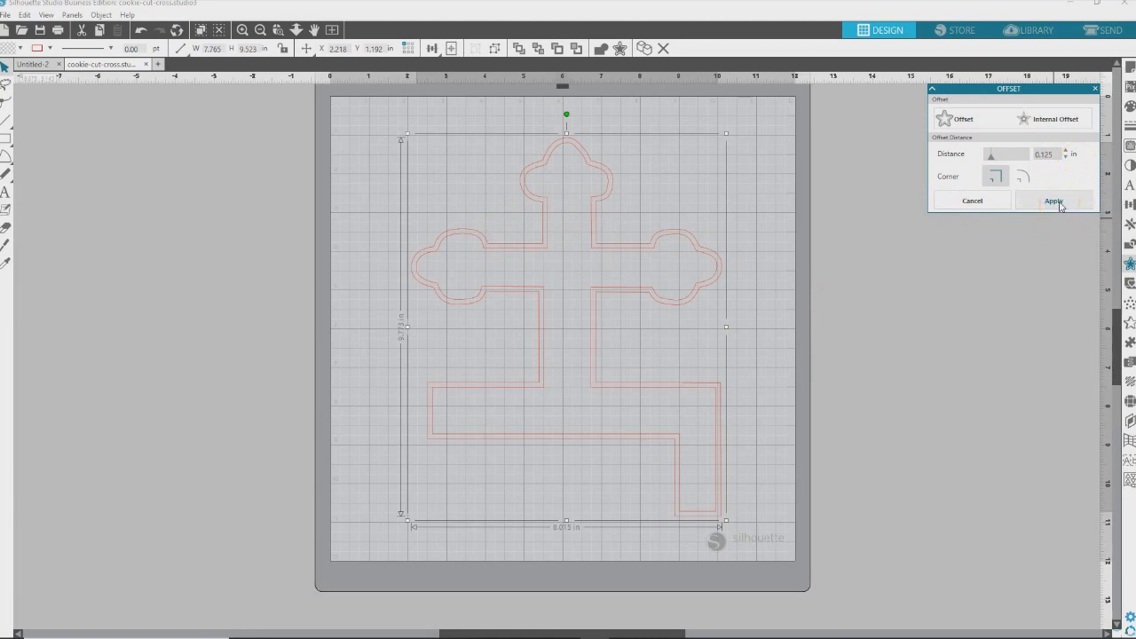
# Move the extra offset outline off the mat and delete it, leaving the 8.015 × 9.773 in cross.
pyautogui.click(614, 228)
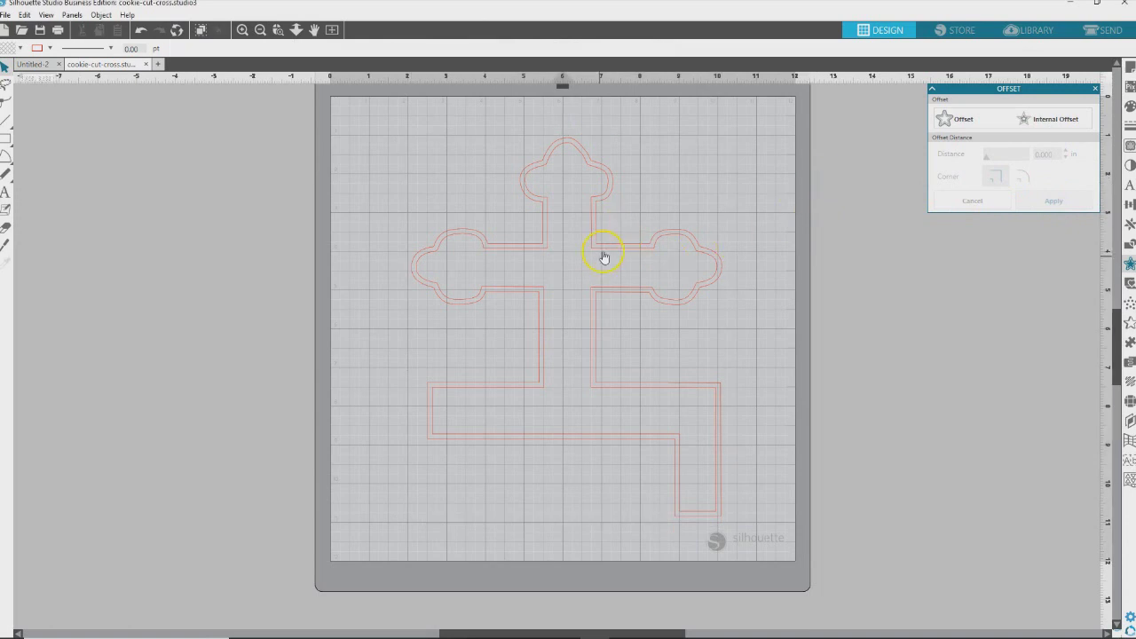
pyautogui.moveTo(603, 256); pyautogui.dragTo(171, 244)
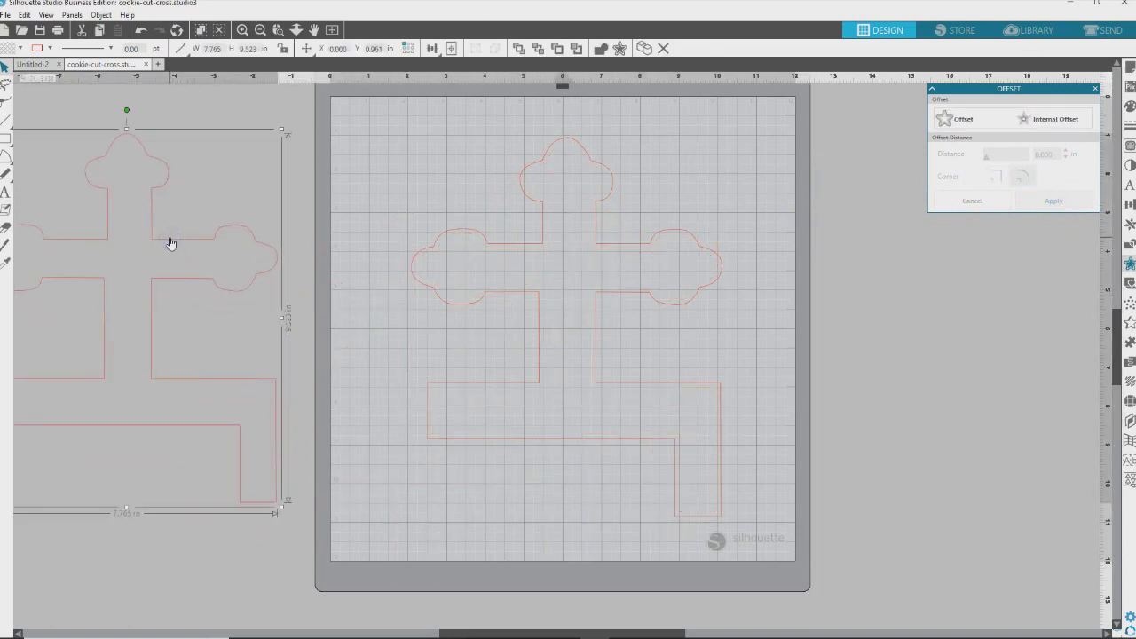
pyautogui.press('Delete')
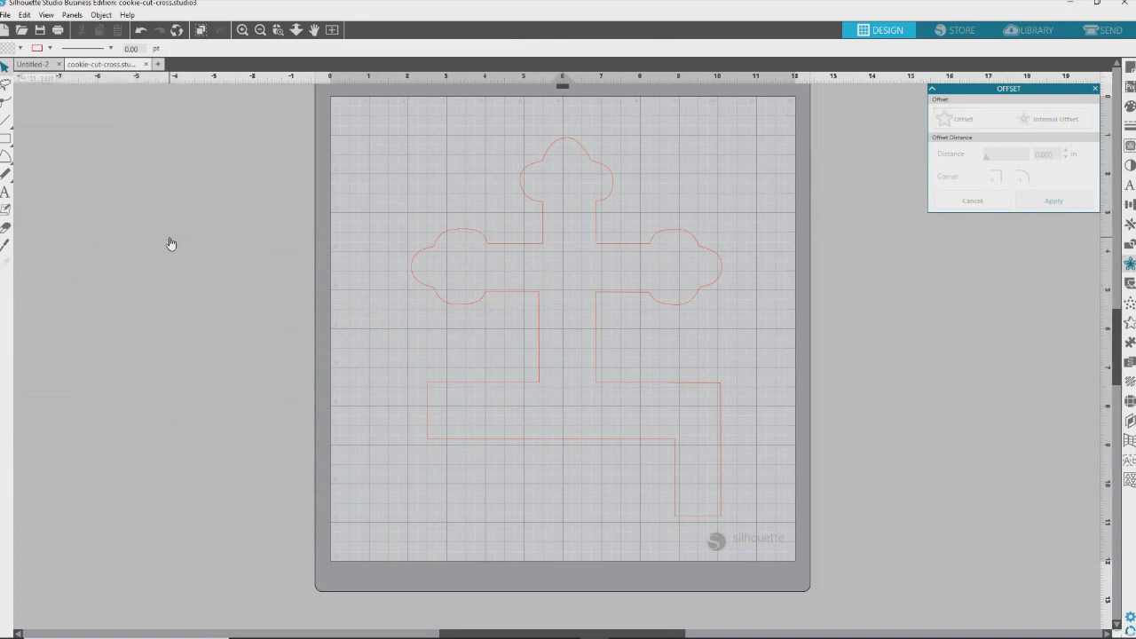
pyautogui.click(570, 305)
pyautogui.click(604, 183)
# Add a 0.125 in outward offset around the cross outline.
pyautogui.click(612, 174)
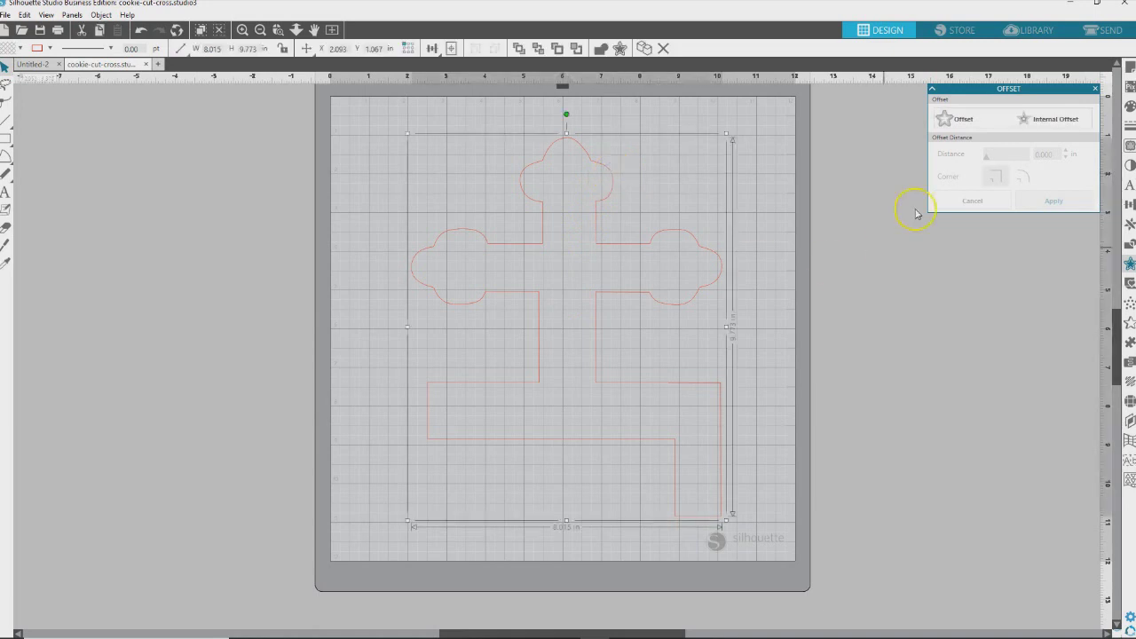
pyautogui.click(957, 119)
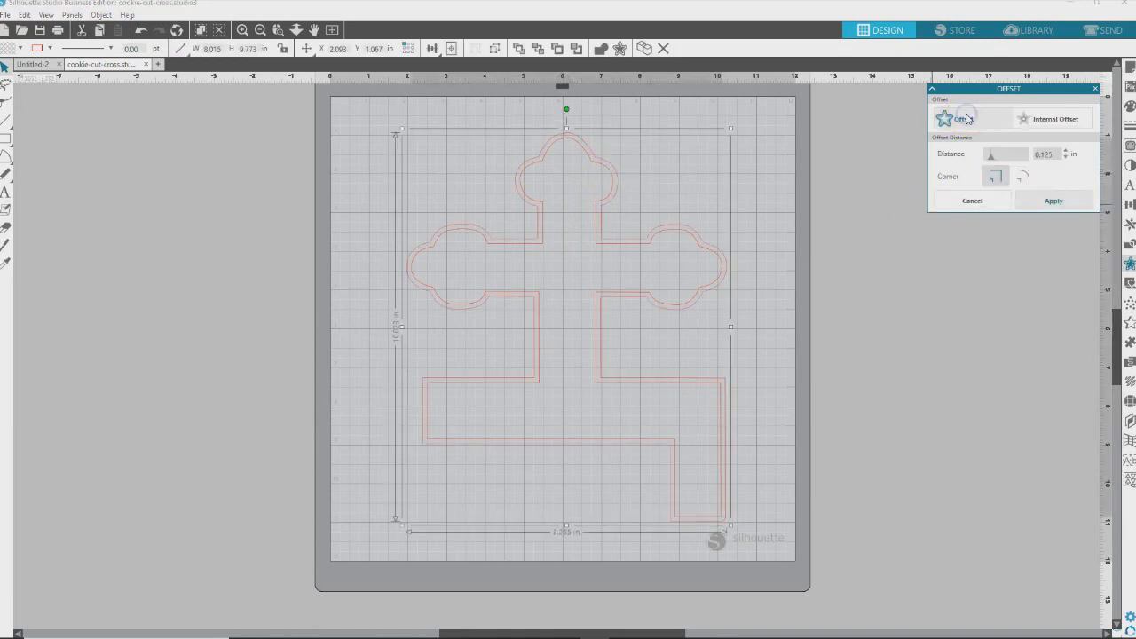
pyautogui.click(1064, 205)
pyautogui.click(1064, 203)
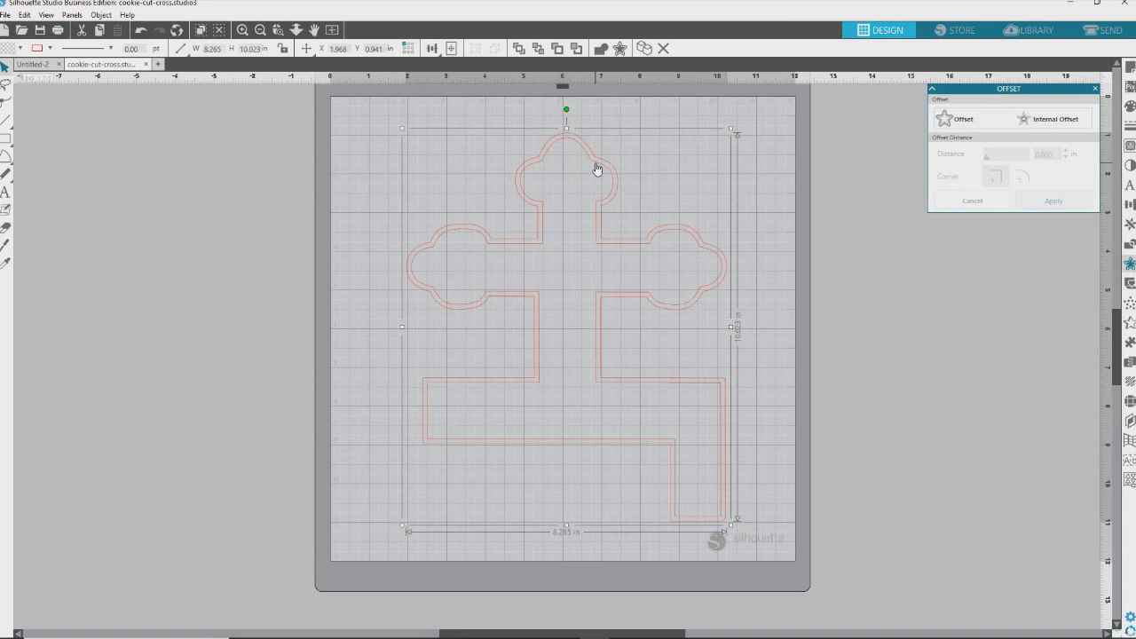
pyautogui.click(773, 160)
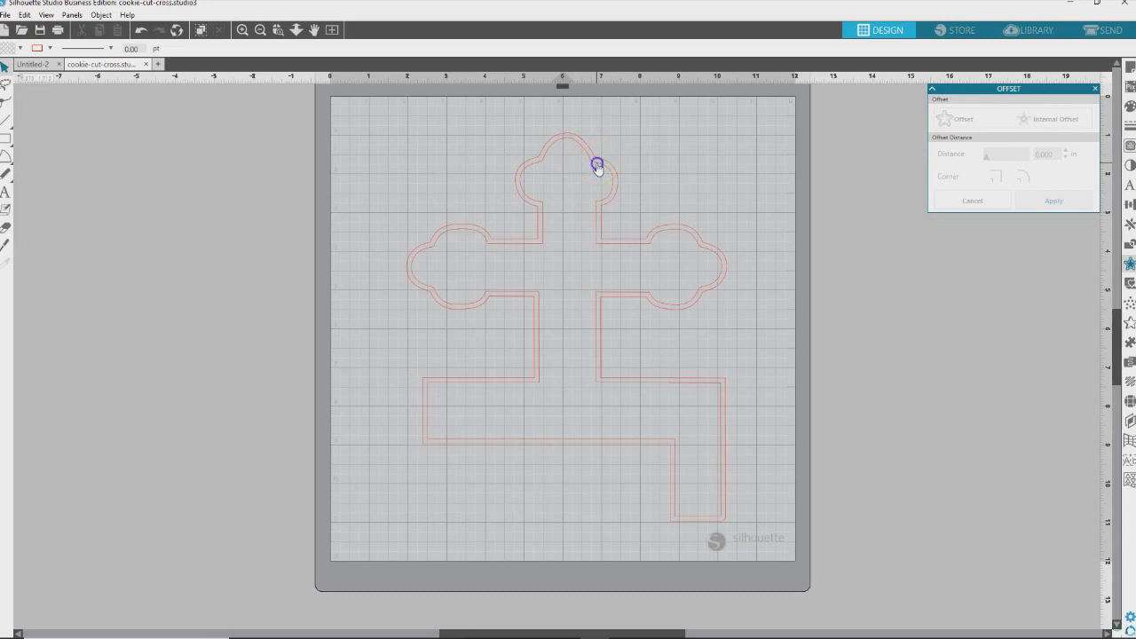
# Add a 0.125 in internal offset inside the original cross outline.
pyautogui.click(597, 167)
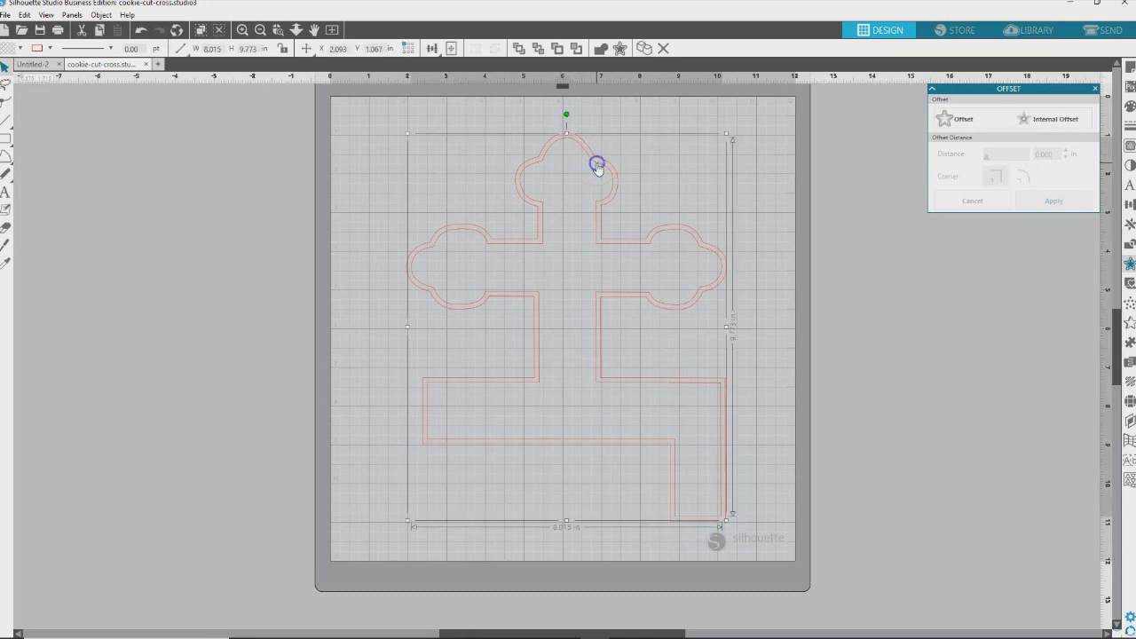
pyautogui.click(1054, 128)
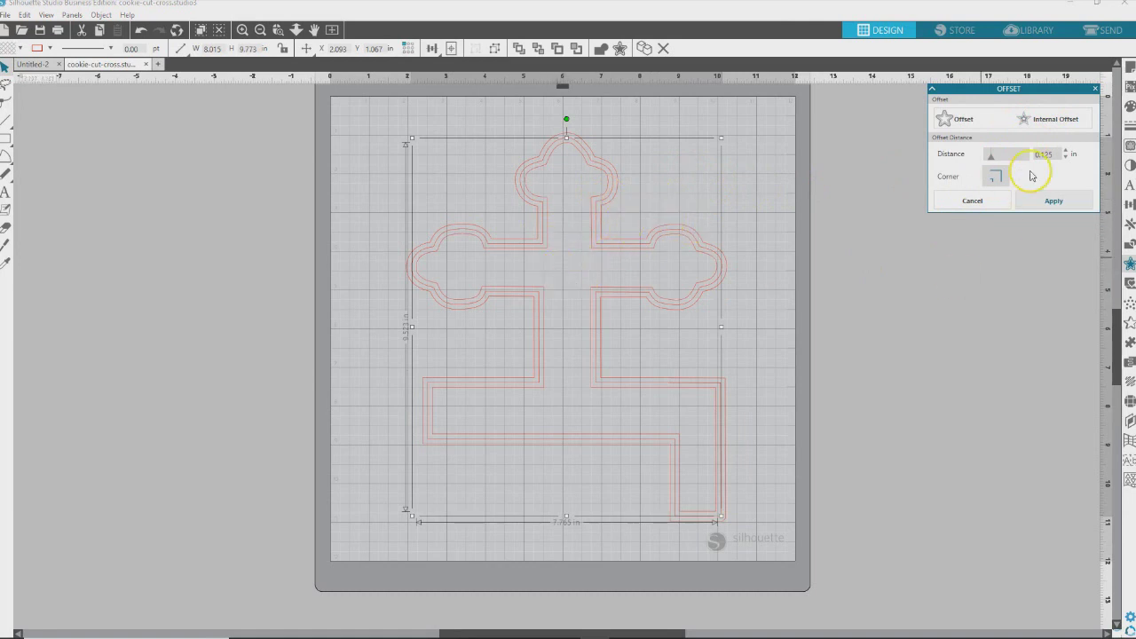
pyautogui.click(1059, 202)
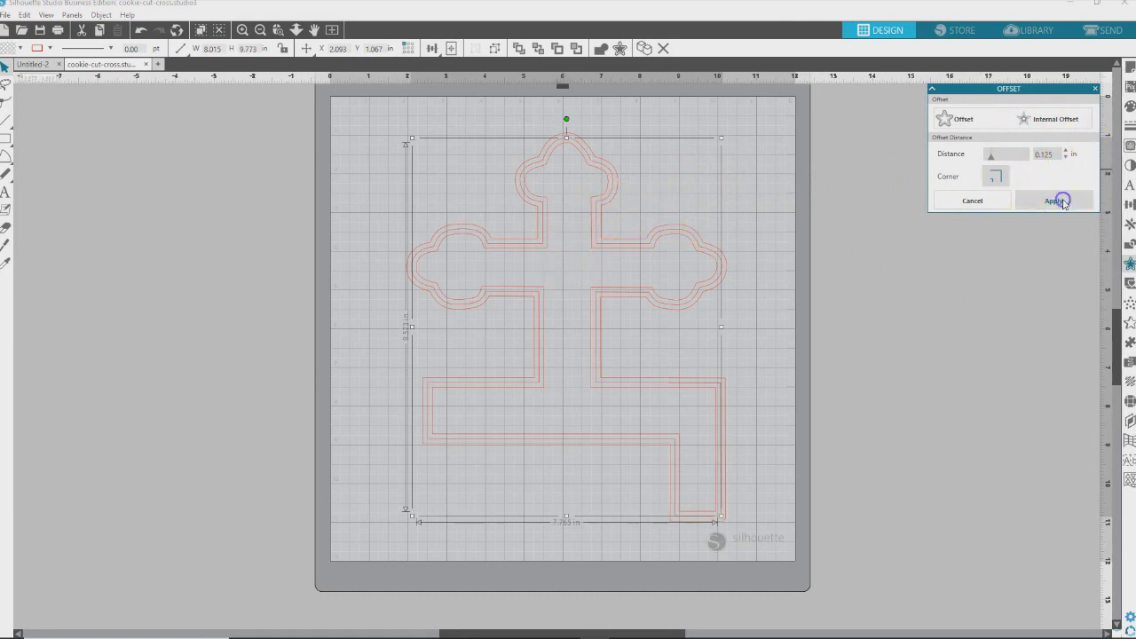
pyautogui.click(578, 134)
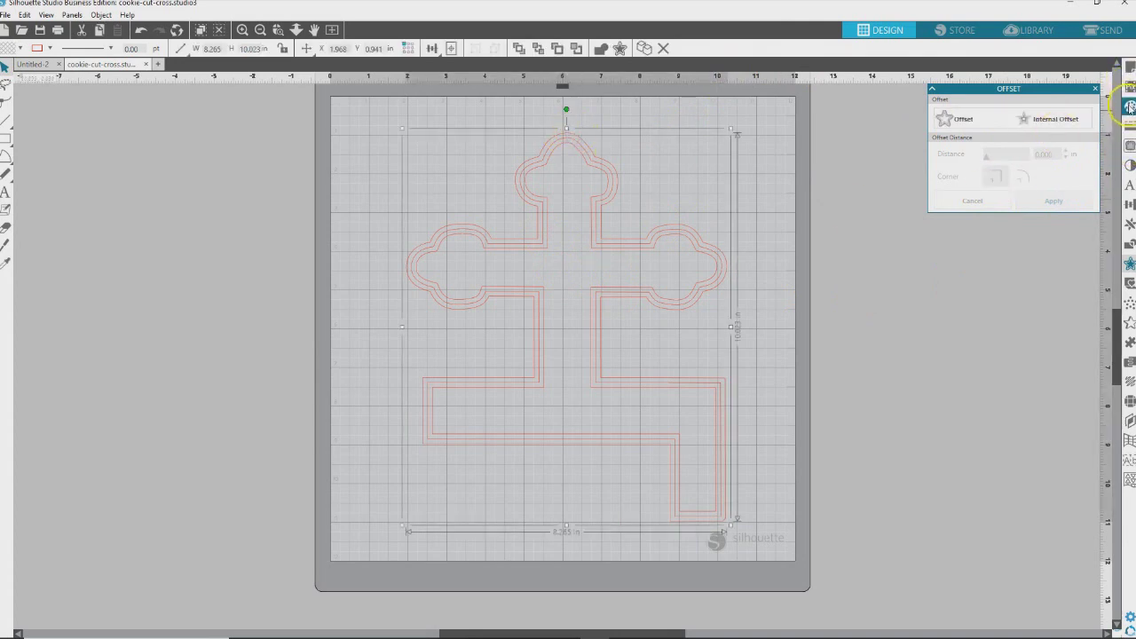
# Fill the outermost offset cross solid purple and park it to the left of the mat.
pyautogui.click(1129, 105)
pyautogui.click(940, 158)
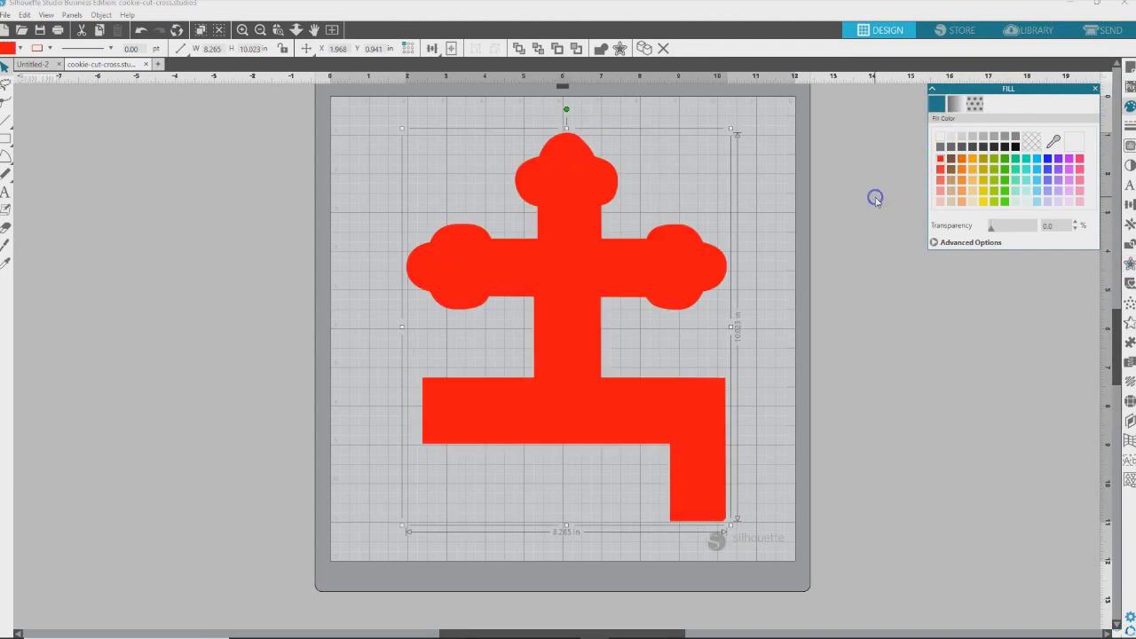
pyautogui.click(1063, 161)
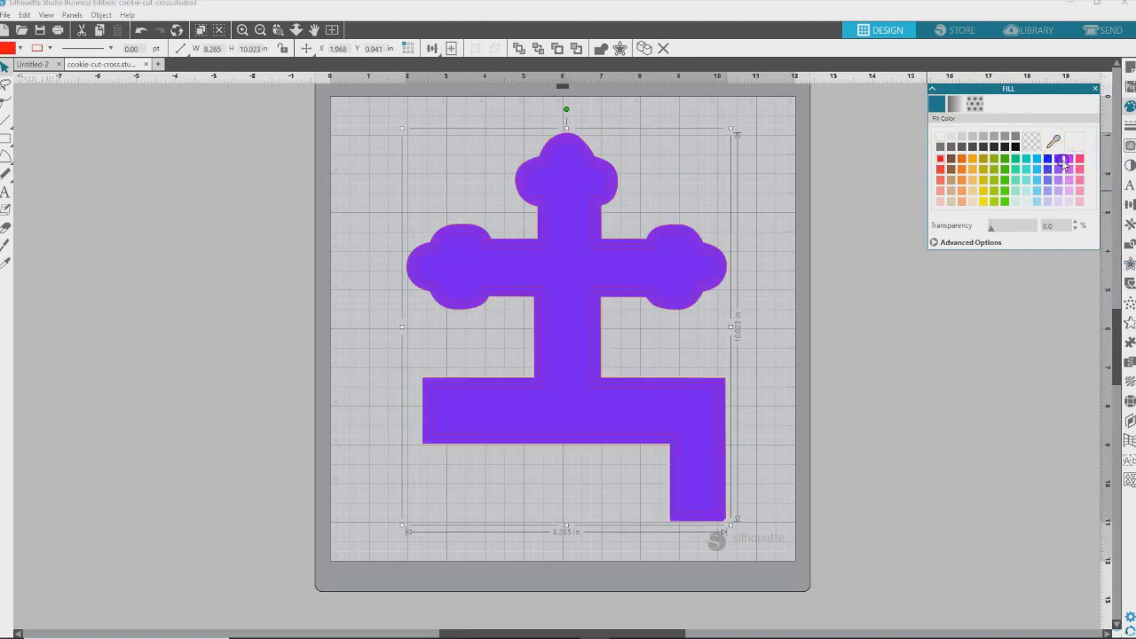
pyautogui.click(861, 300)
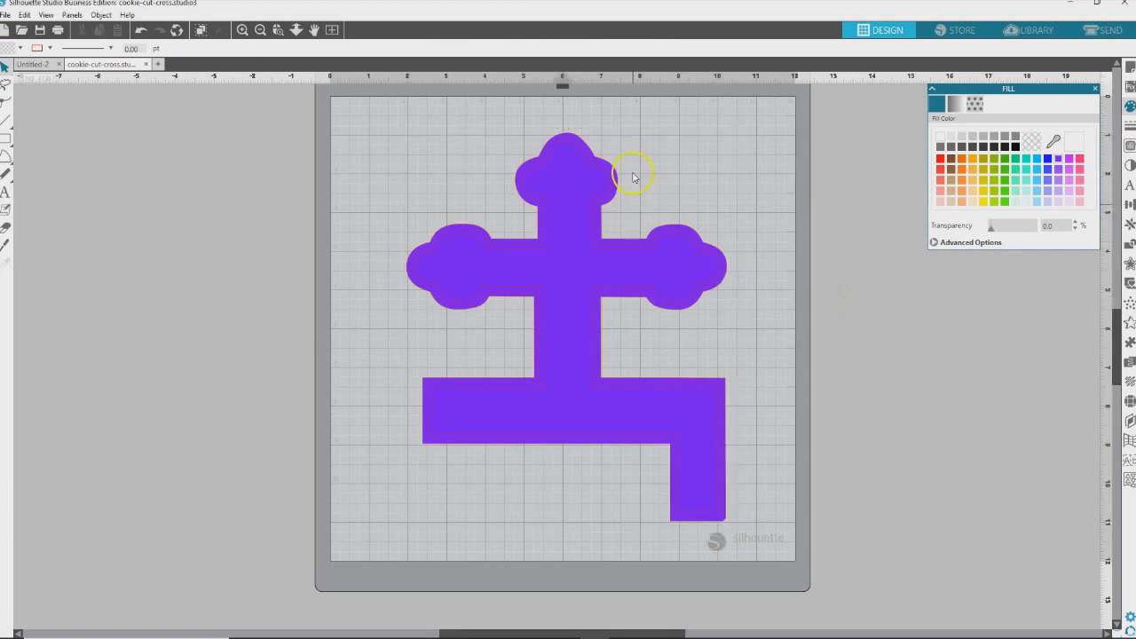
pyautogui.moveTo(609, 173); pyautogui.dragTo(265, 150)
pyautogui.click(265, 151)
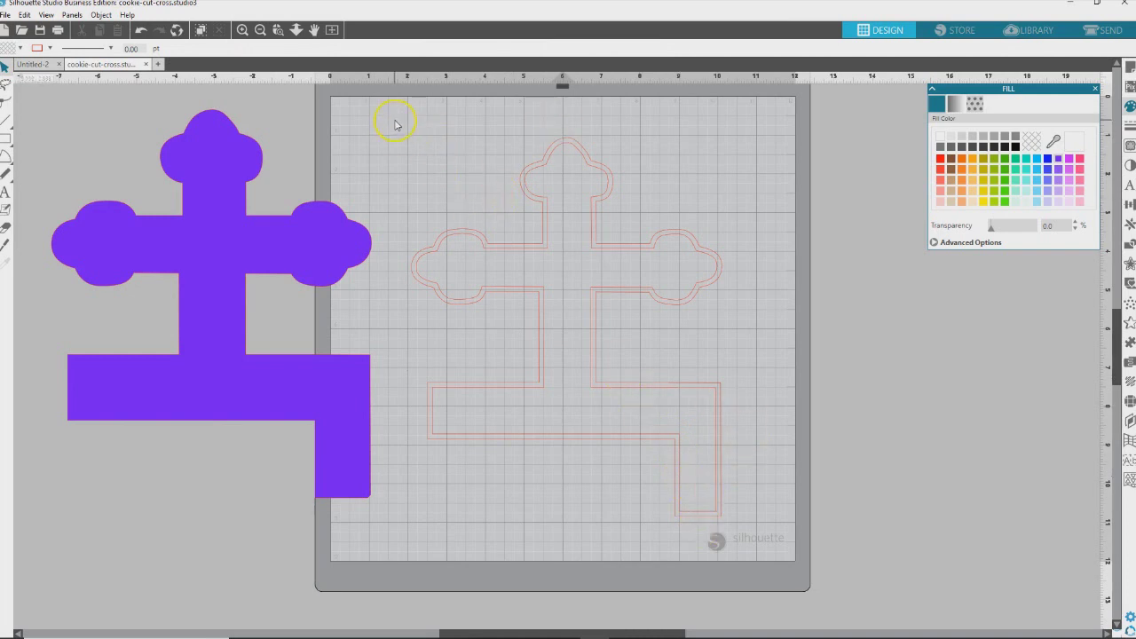
# Combine the two inner cross outlines into a single 8.118 × 9.373 in compound path.
pyautogui.moveTo(395, 124); pyautogui.dragTo(565, 204)
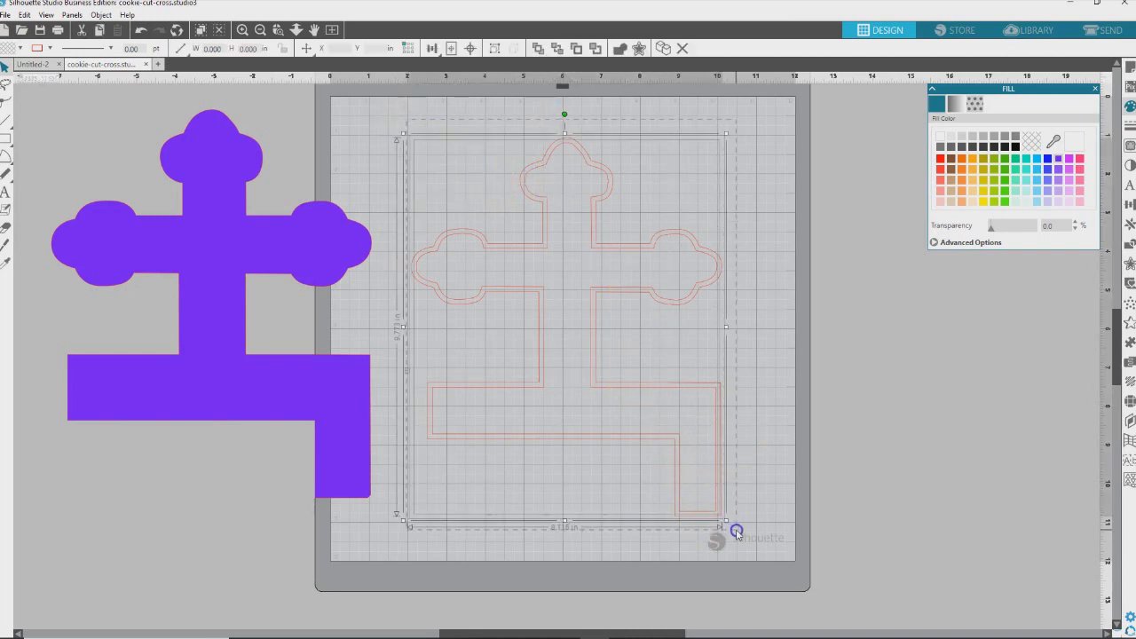
pyautogui.rightClick(663, 441)
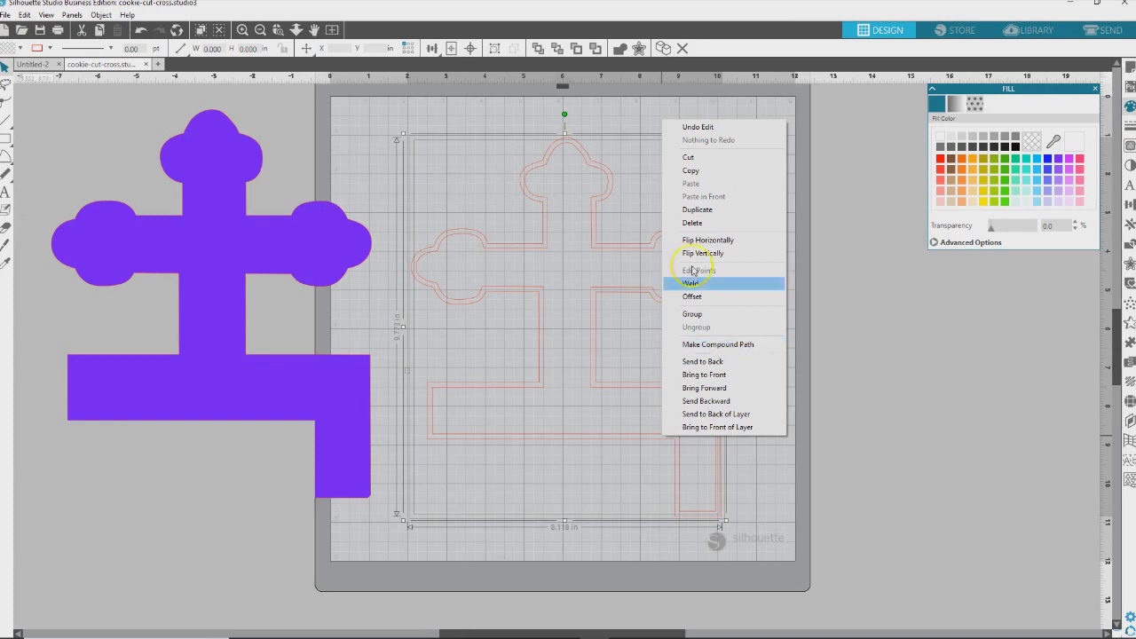
pyautogui.click(747, 351)
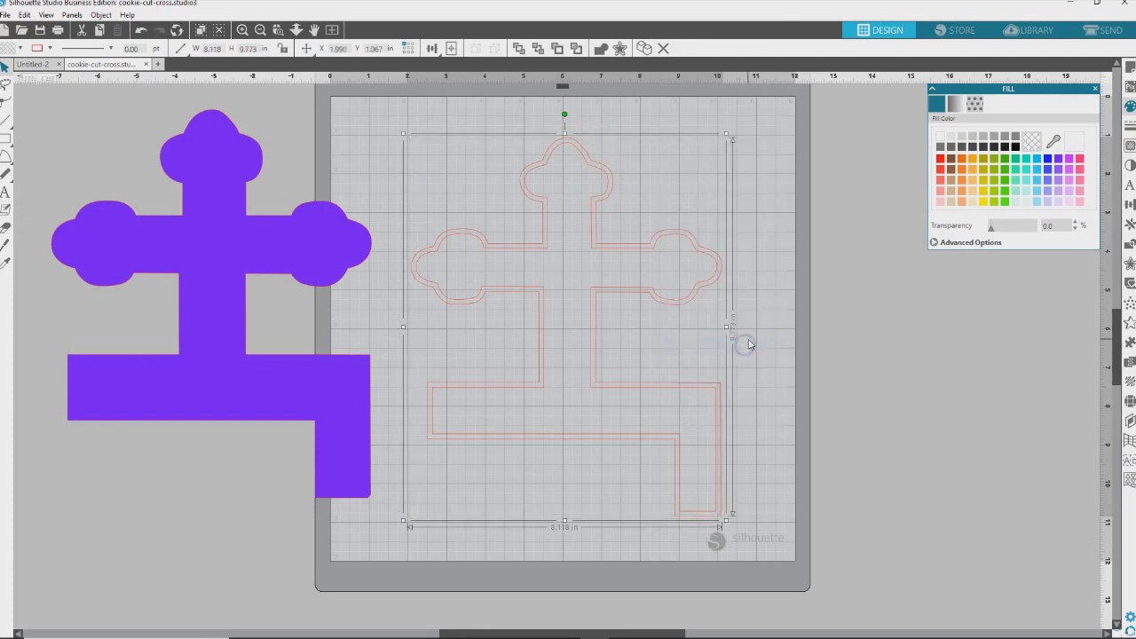
# Fill the compound outline red and place the purple cross back on the mat beneath it.
pyautogui.click(941, 159)
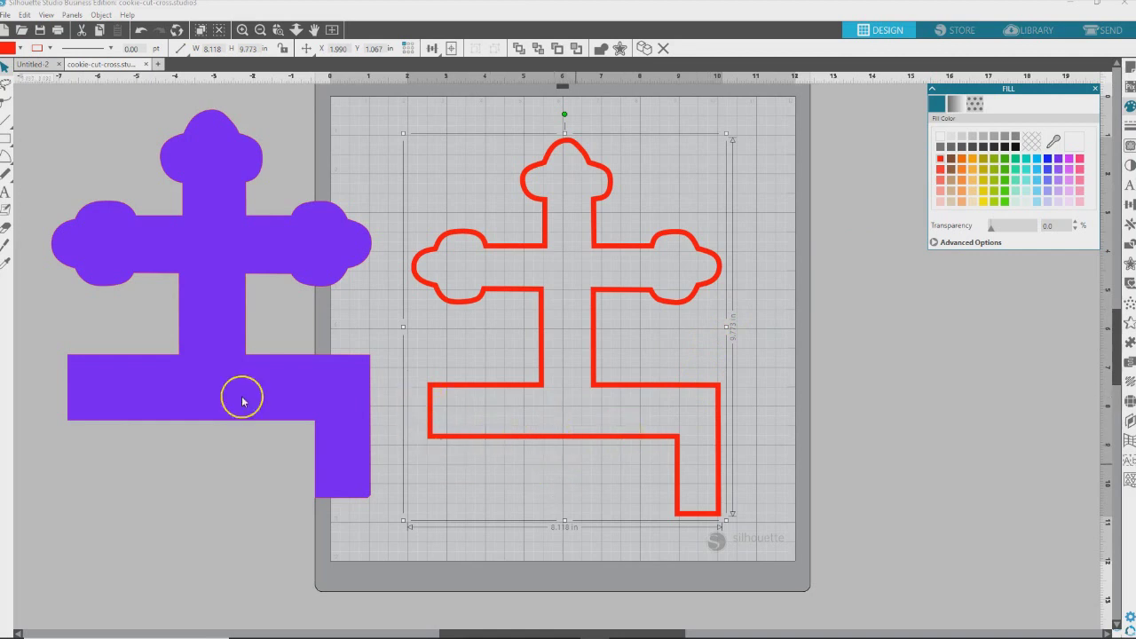
pyautogui.moveTo(208, 299); pyautogui.dragTo(568, 329)
pyautogui.click(730, 431)
pyautogui.click(726, 486)
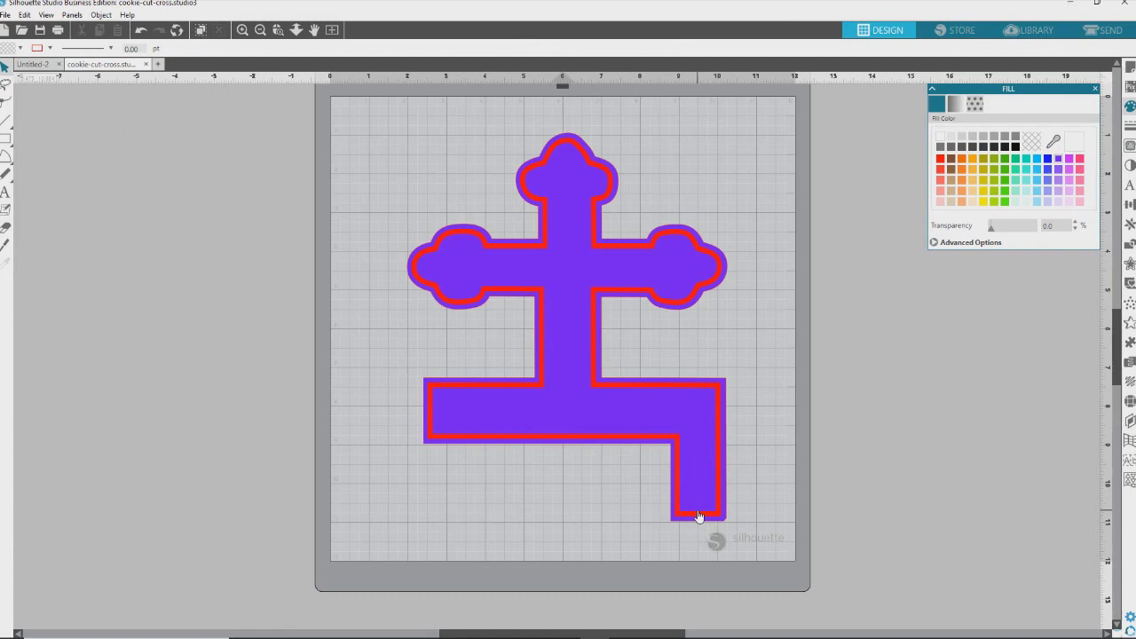
pyautogui.click(625, 321)
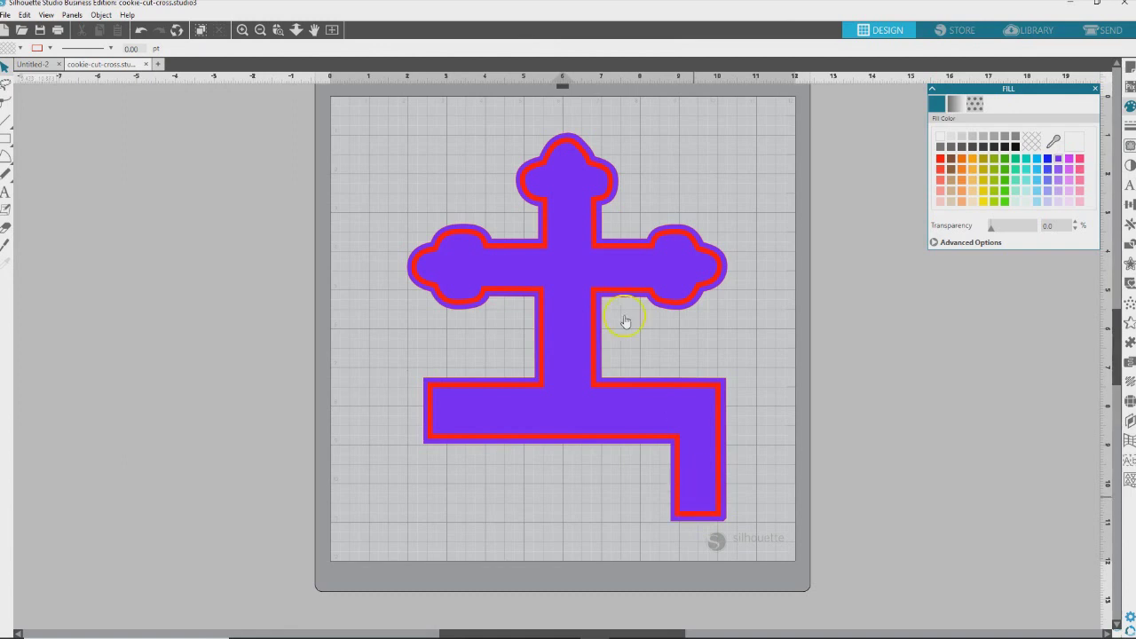
pyautogui.click(6, 15)
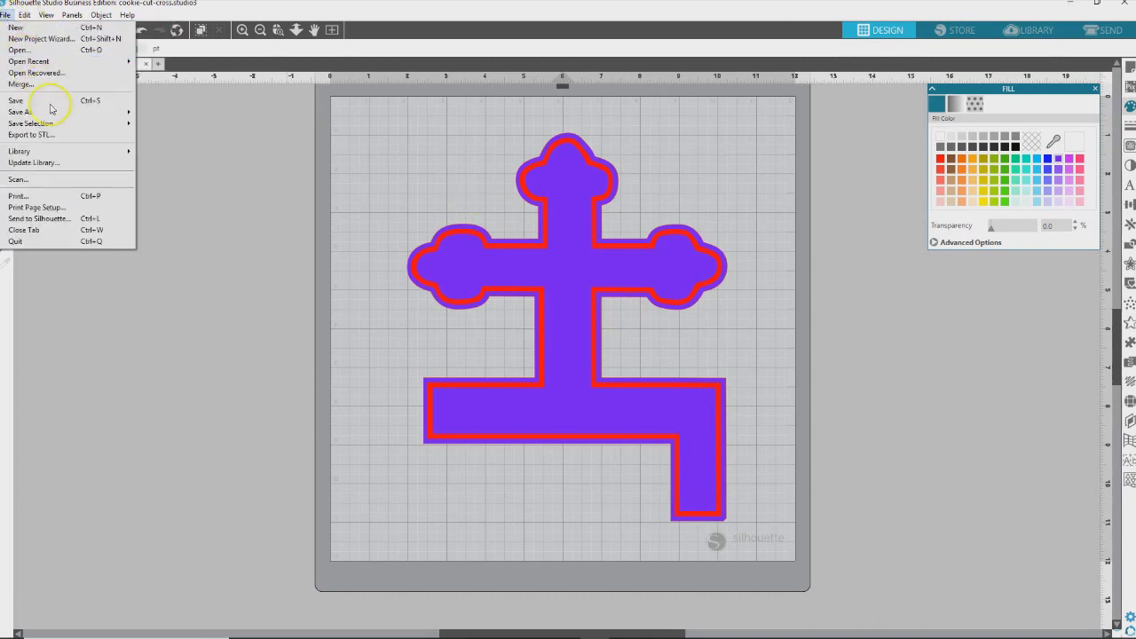
# Save the design to the hard drive as cookie-cut-cross.studio3.
pyautogui.moveTo(50, 111)
pyautogui.click(181, 113)
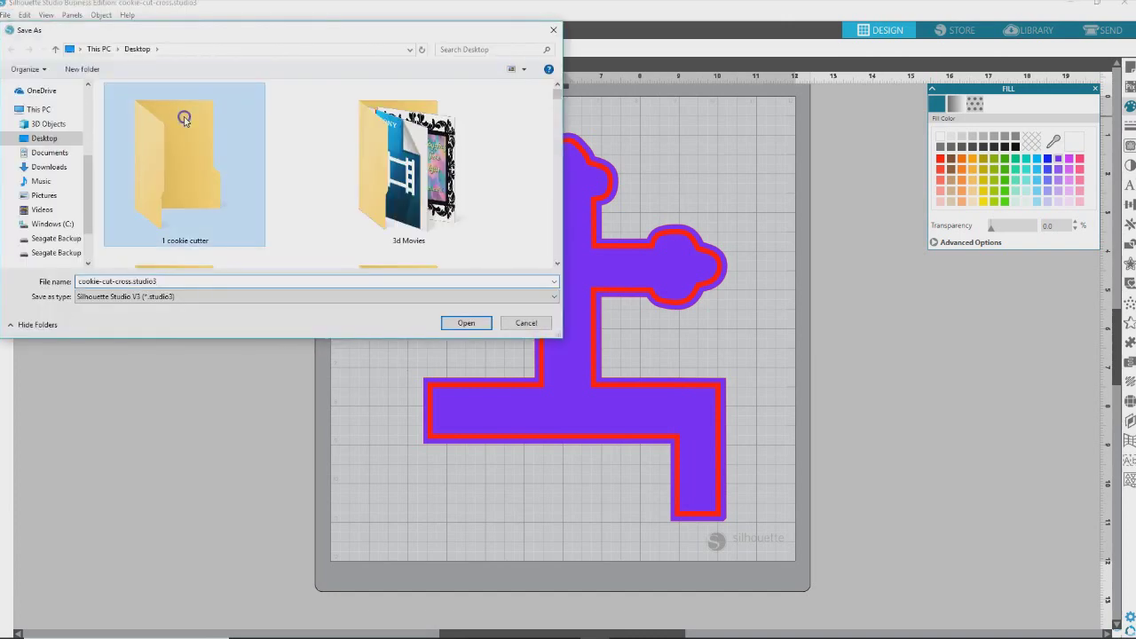
pyautogui.click(458, 323)
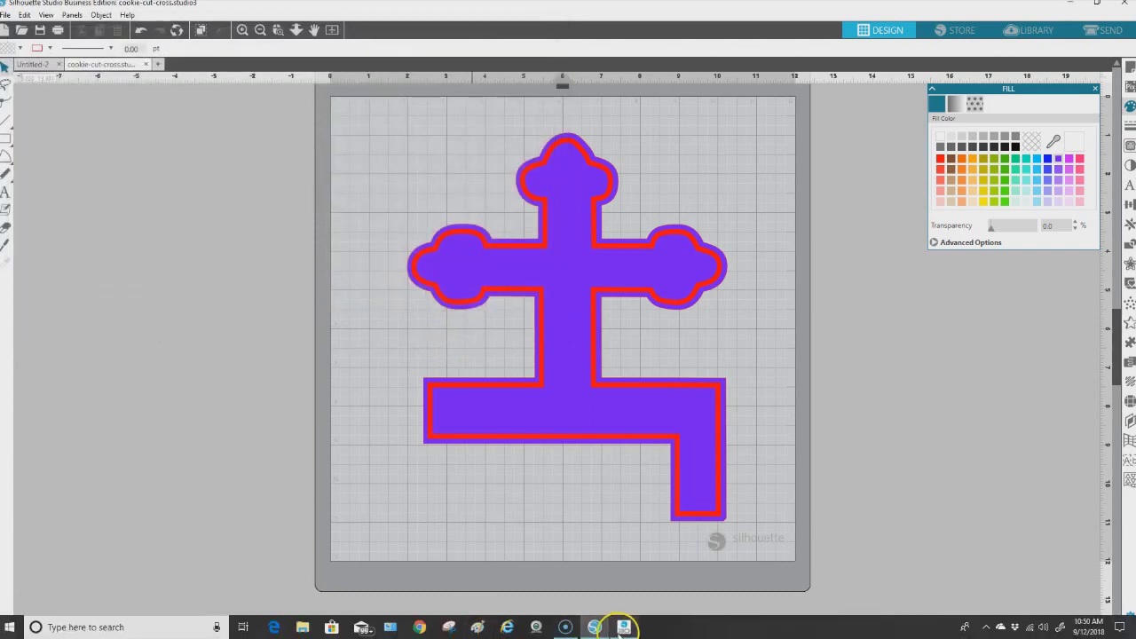
# In Silhouette 3D, open cookie-cut-cross.studio3 from Desktop\1 cookie cutter as an extrusion.
pyautogui.click(626, 626)
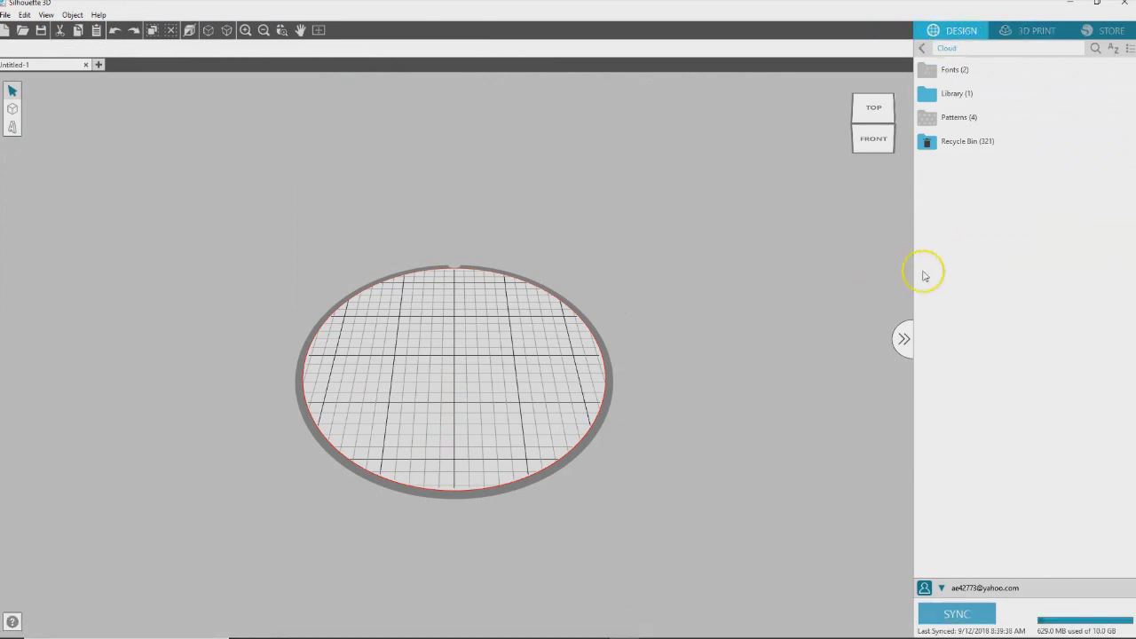
pyautogui.click(903, 346)
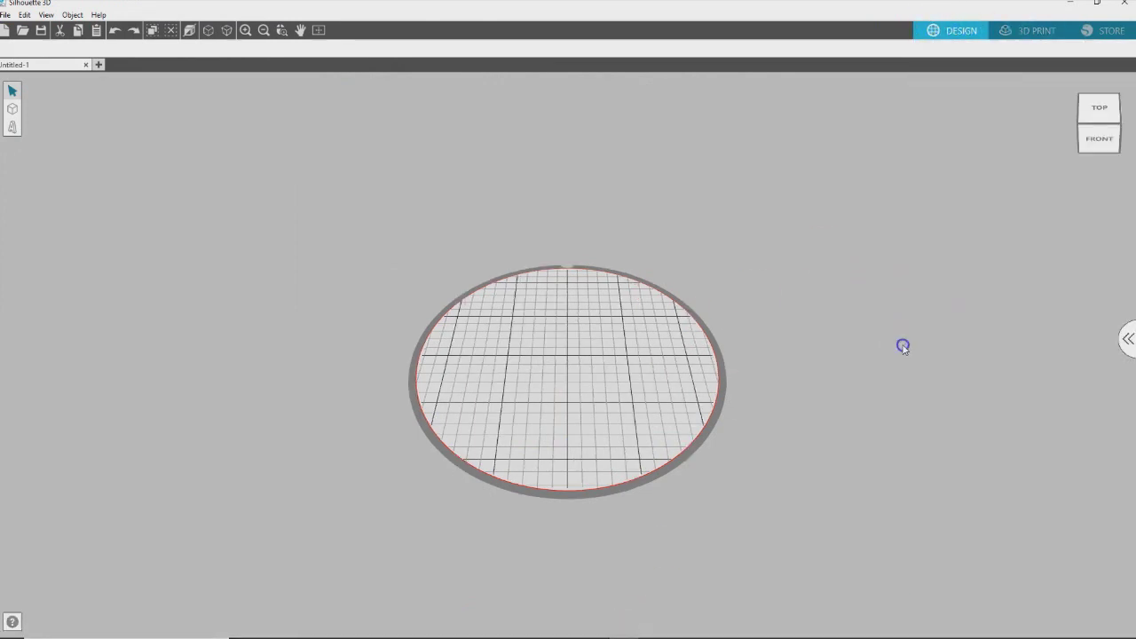
pyautogui.click(5, 15)
pyautogui.click(15, 40)
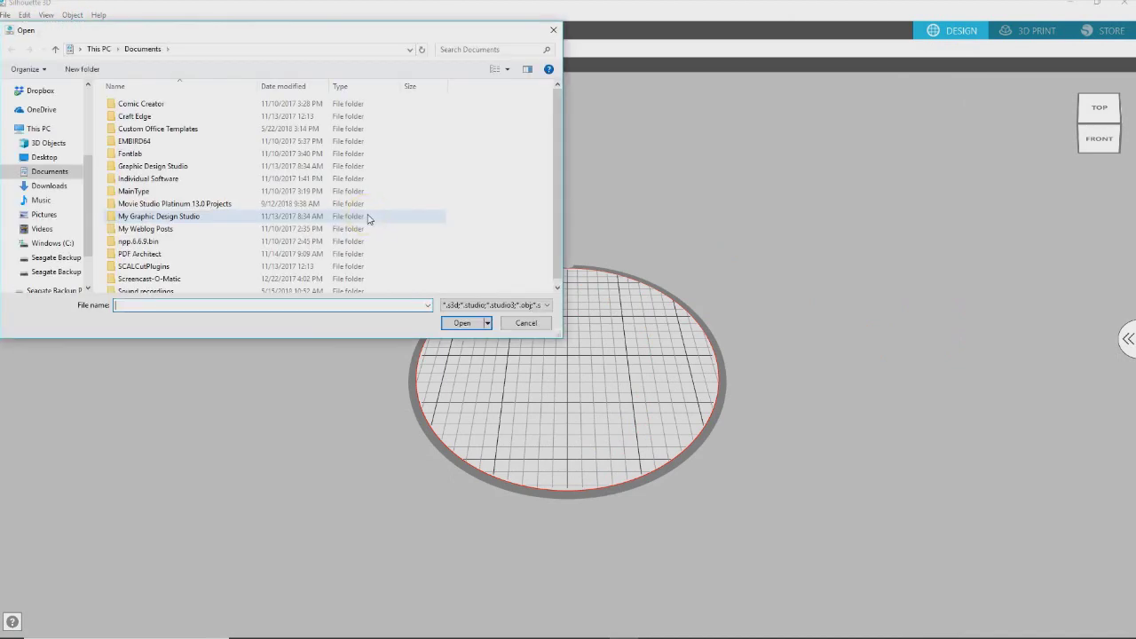
pyautogui.click(44, 157)
pyautogui.doubleClick(163, 139)
pyautogui.click(175, 104)
pyautogui.click(451, 330)
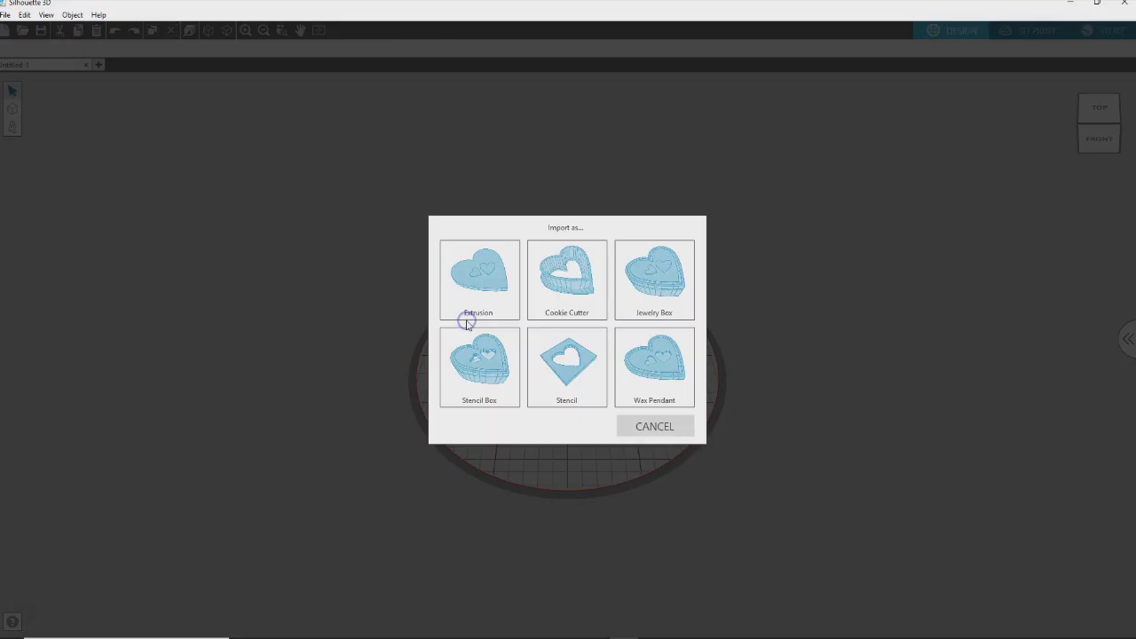
pyautogui.click(480, 285)
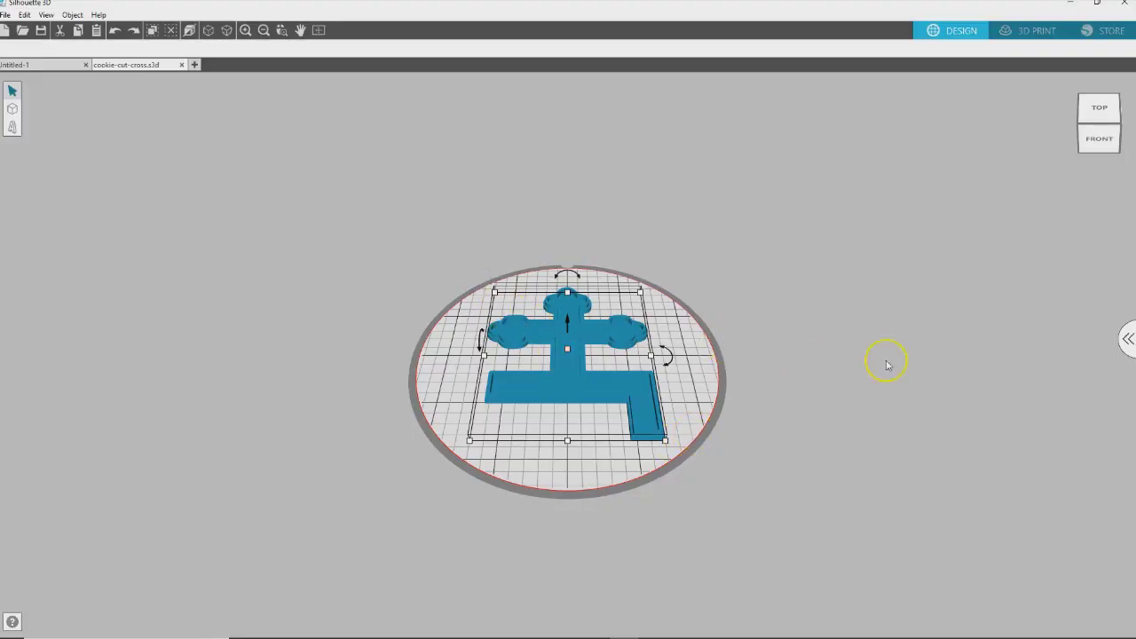
pyautogui.click(1100, 109)
pyautogui.click(1120, 104)
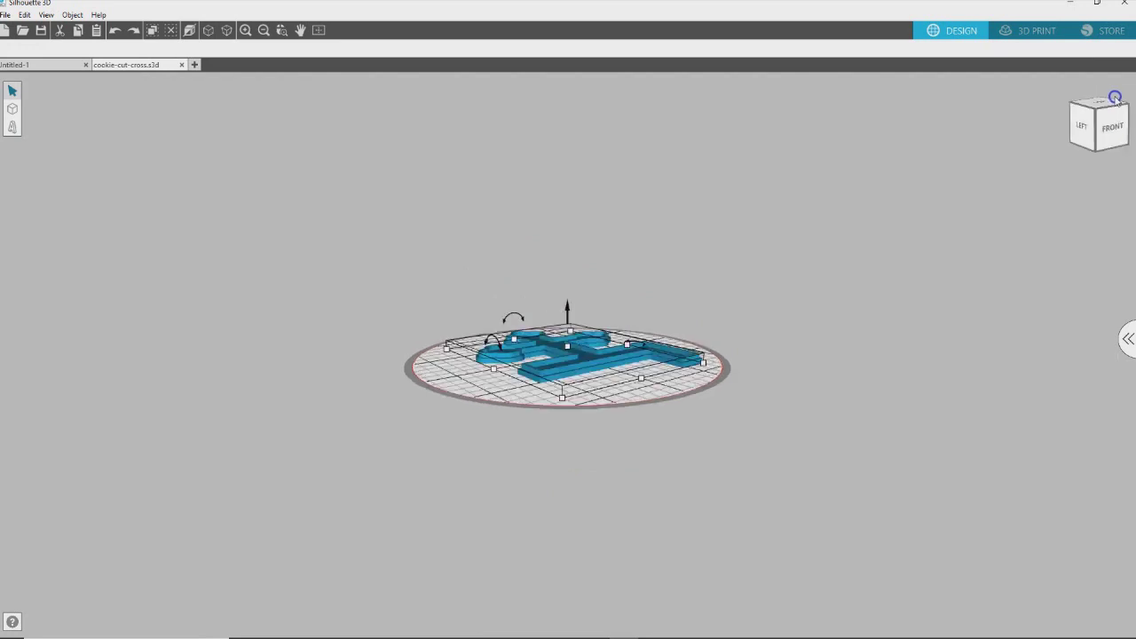
pyautogui.moveTo(1121, 105)
pyautogui.mouseDown()
pyautogui.moveTo(1108, 94)
pyautogui.moveTo(1095, 110)
pyautogui.moveTo(1133, 98)
pyautogui.mouseUp()
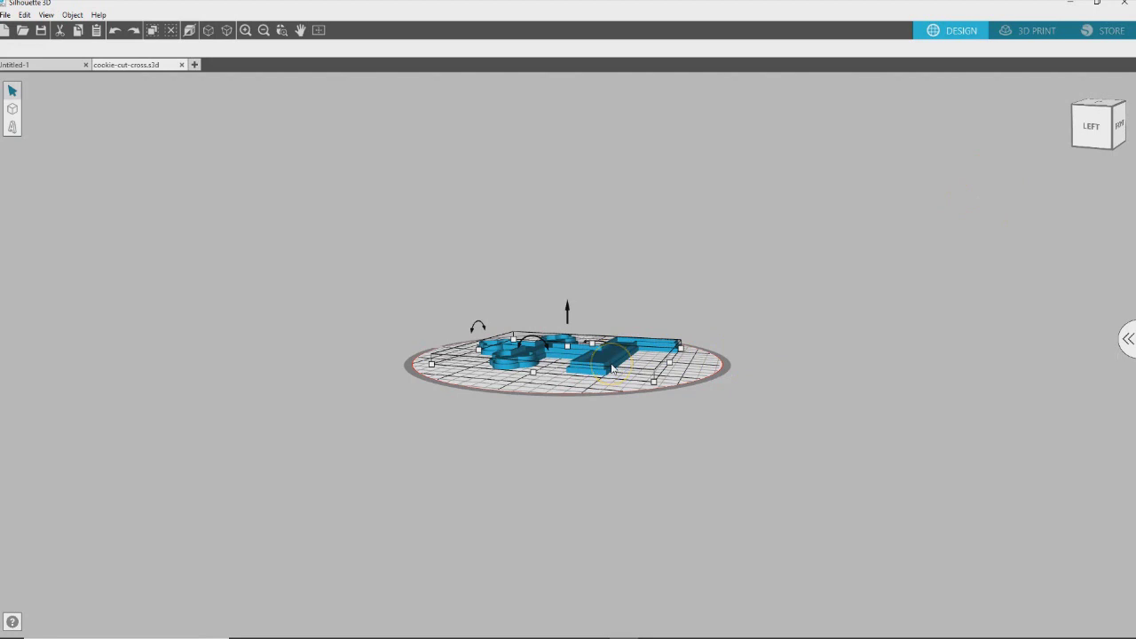
pyautogui.moveTo(1110, 127); pyautogui.dragTo(1055, 145)
# Ungroup the cross model and move the cutter outline left off the build plate.
pyautogui.click(571, 344)
pyautogui.rightClick(571, 344)
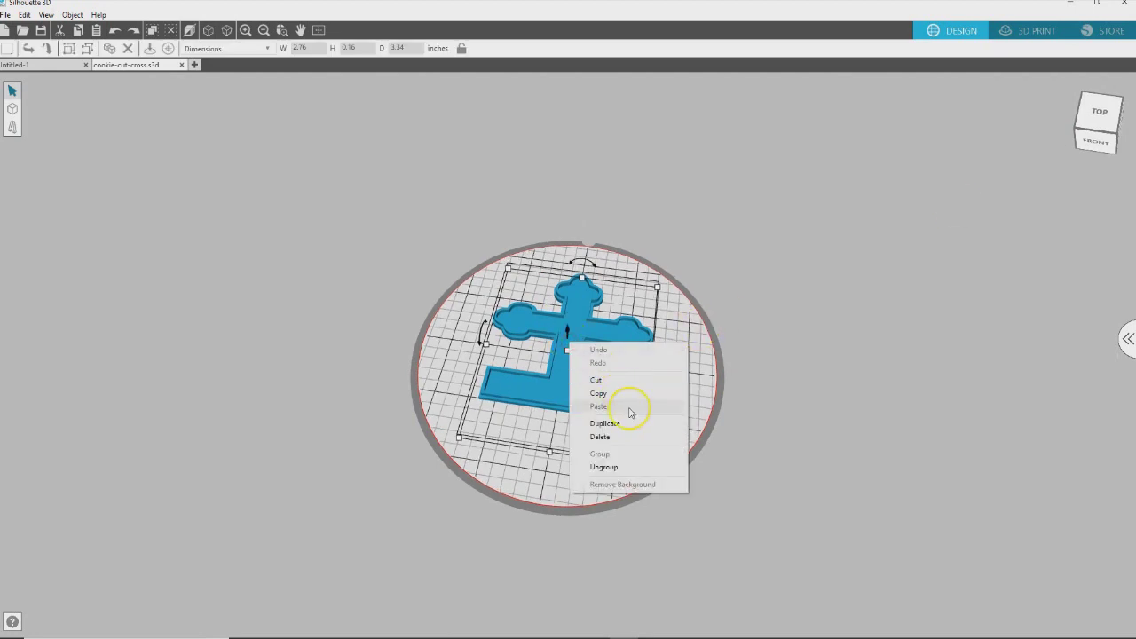
pyautogui.click(625, 467)
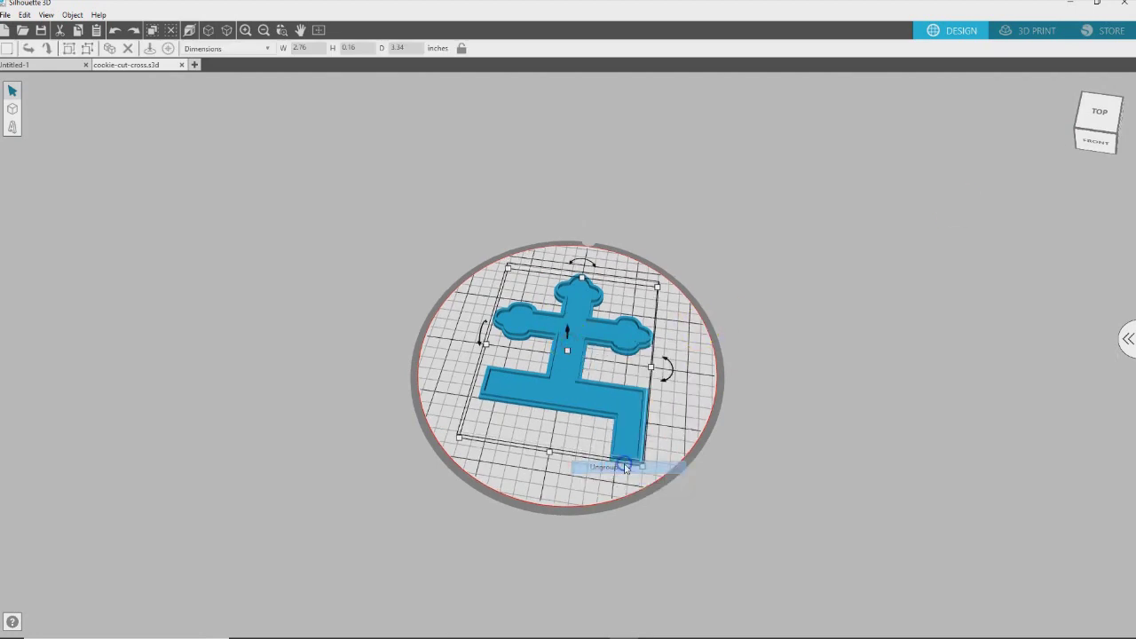
pyautogui.click(821, 351)
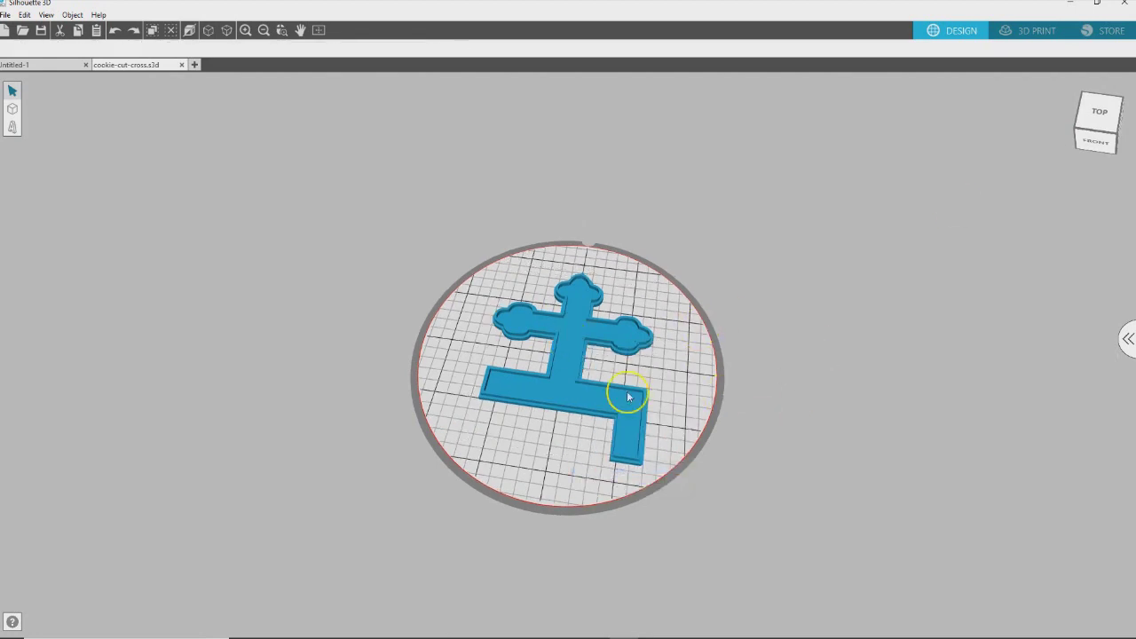
pyautogui.click(614, 325)
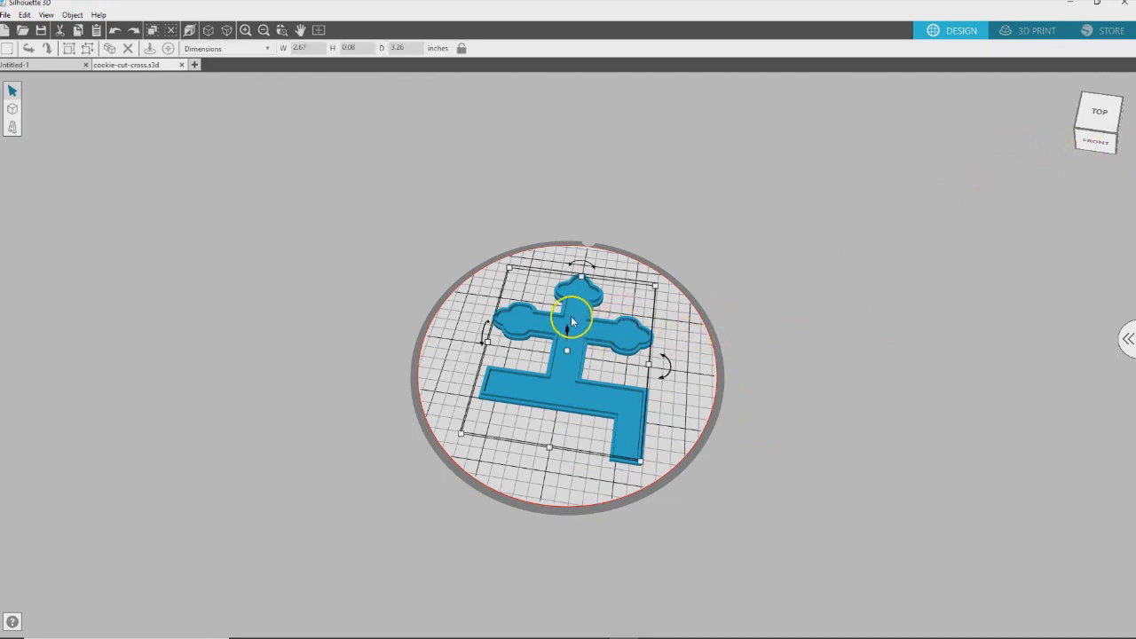
pyautogui.moveTo(572, 316); pyautogui.dragTo(367, 300)
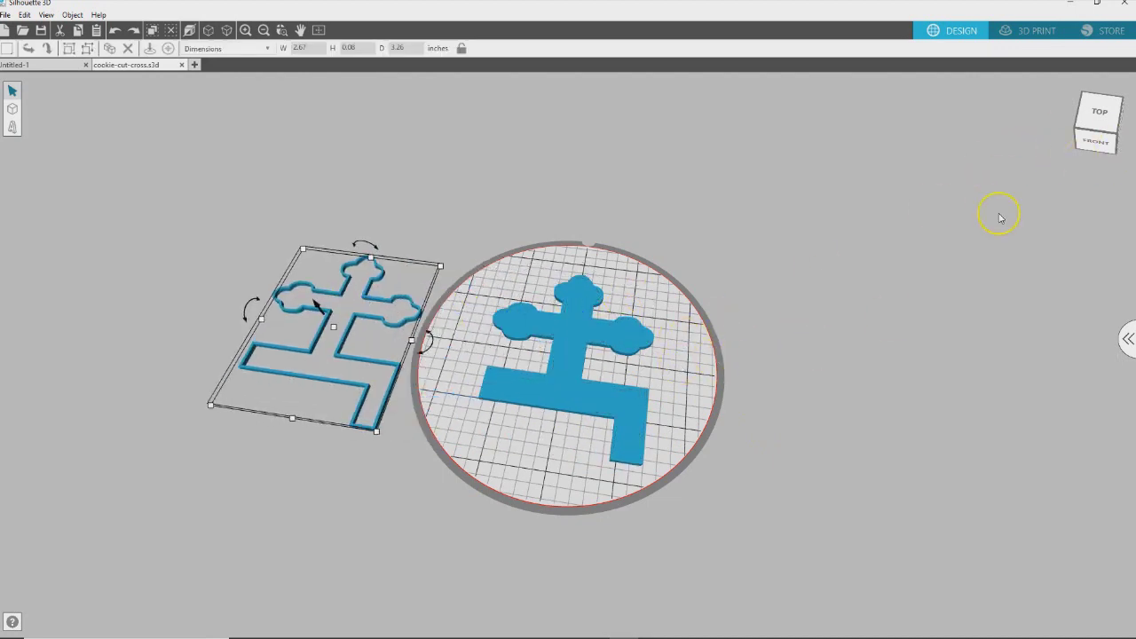
pyautogui.click(1109, 132)
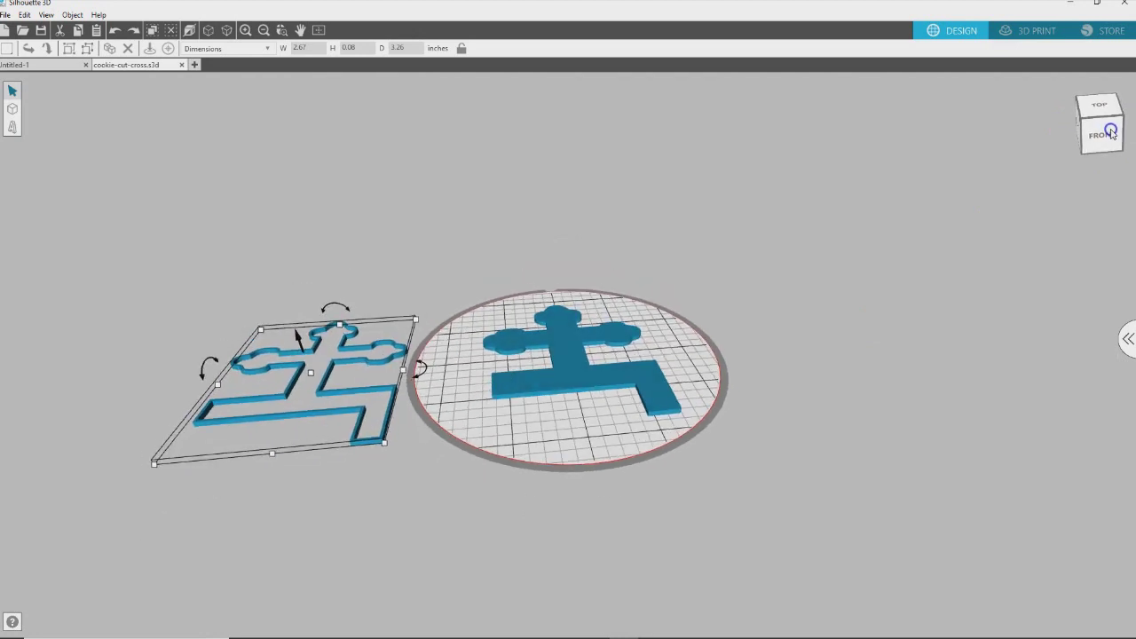
# Raise the cutter outline's height to 0.5 in.
pyautogui.click(364, 51)
pyautogui.click(652, 403)
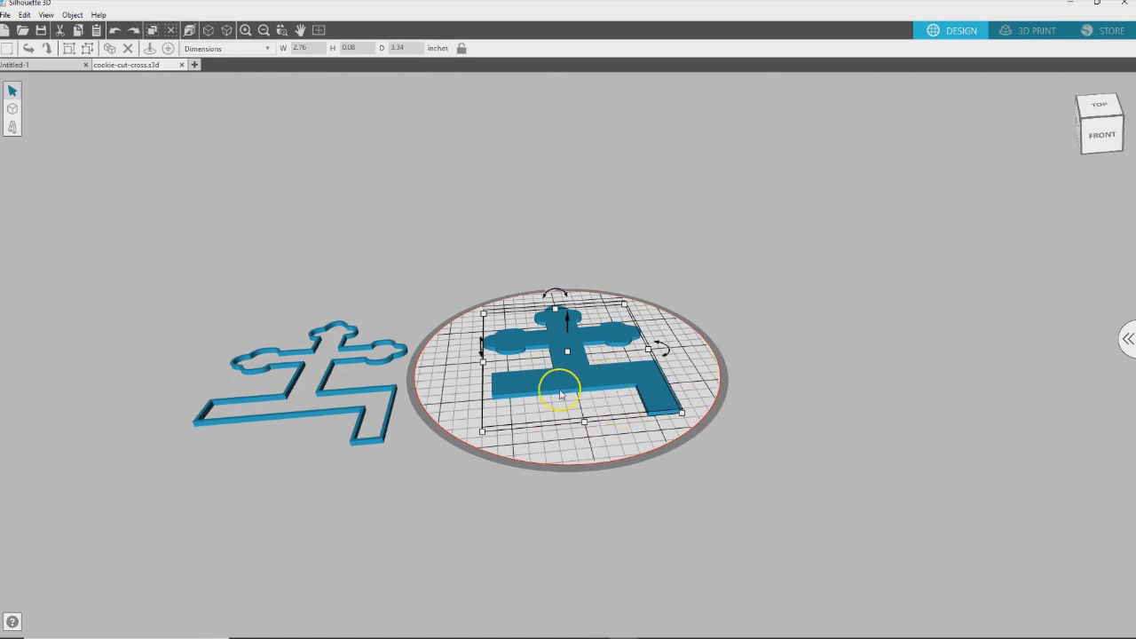
pyautogui.click(309, 418)
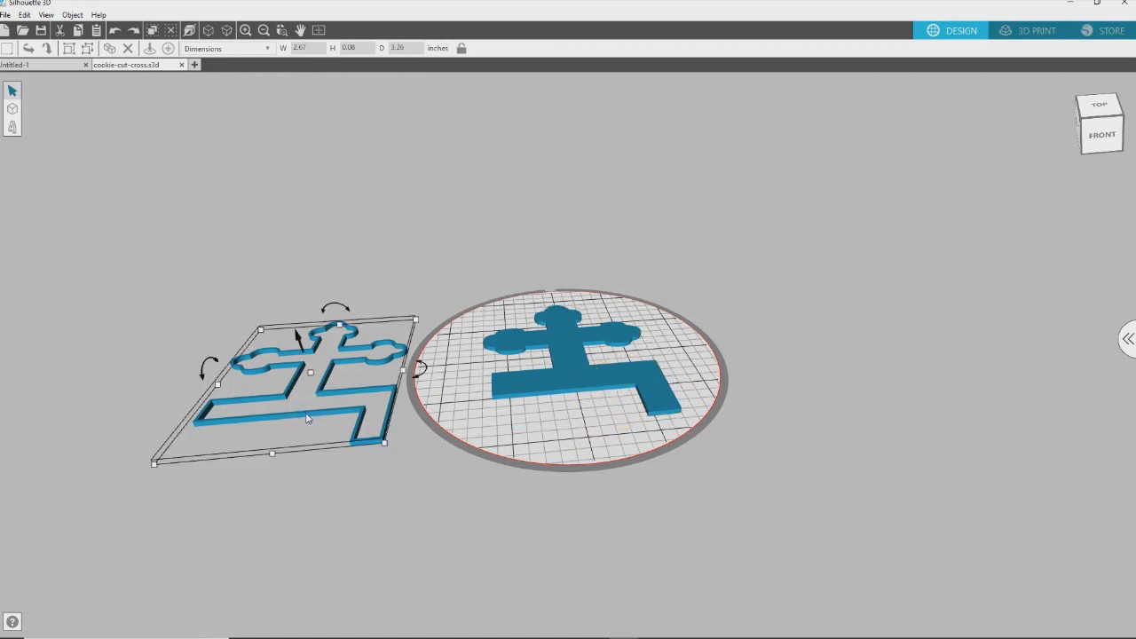
pyautogui.doubleClick(356, 48)
pyautogui.write('.5')
pyautogui.press('Return')
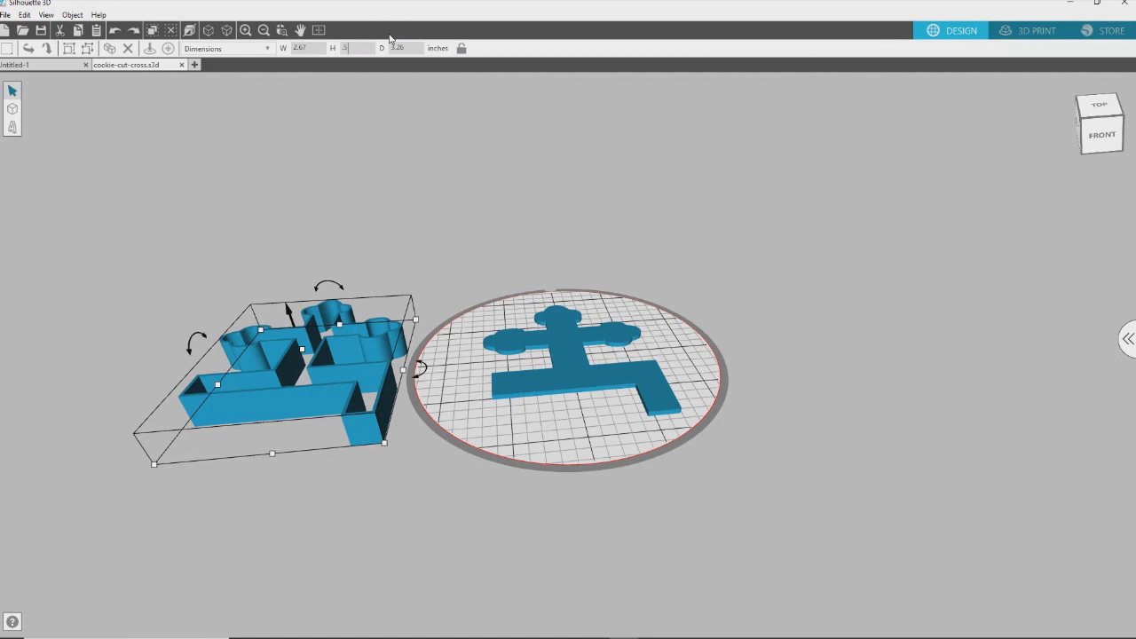
pyautogui.click(1108, 124)
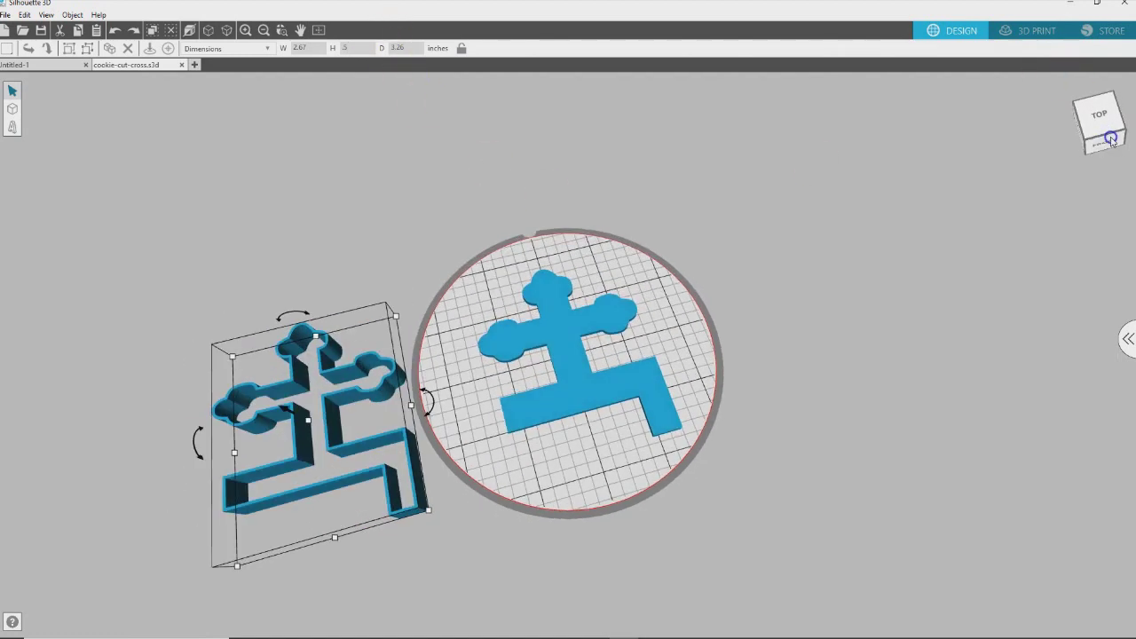
# Move the tall cutter outline onto the cross base at the centre of the plate.
pyautogui.moveTo(1111, 140); pyautogui.dragTo(1120, 116)
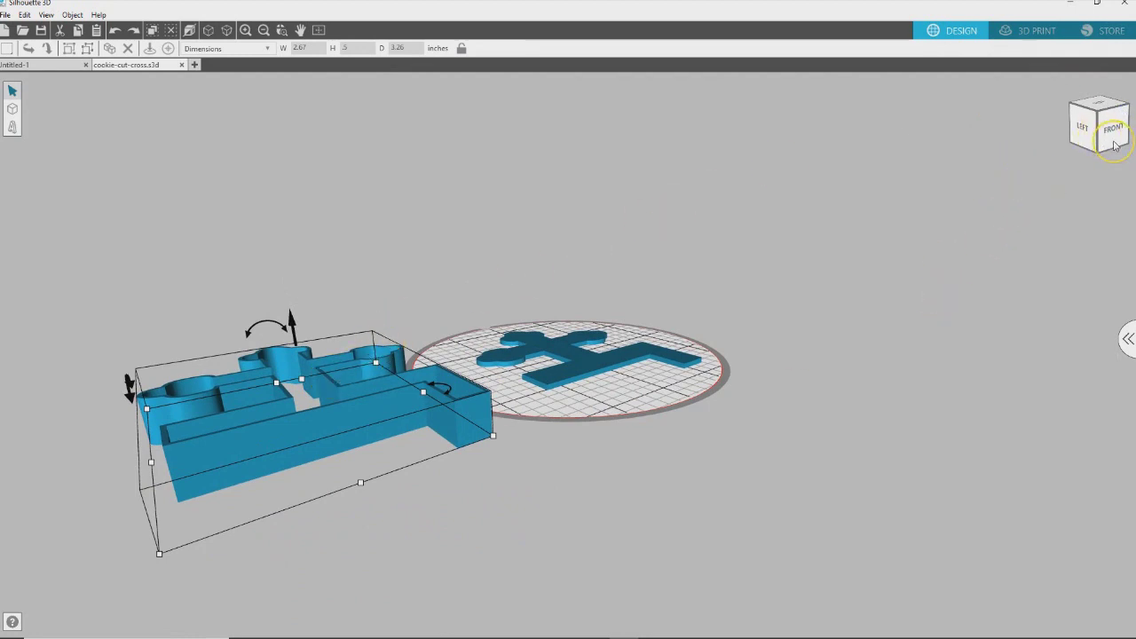
pyautogui.moveTo(1115, 145); pyautogui.dragTo(1095, 169)
pyautogui.moveTo(304, 377); pyautogui.dragTo(560, 369)
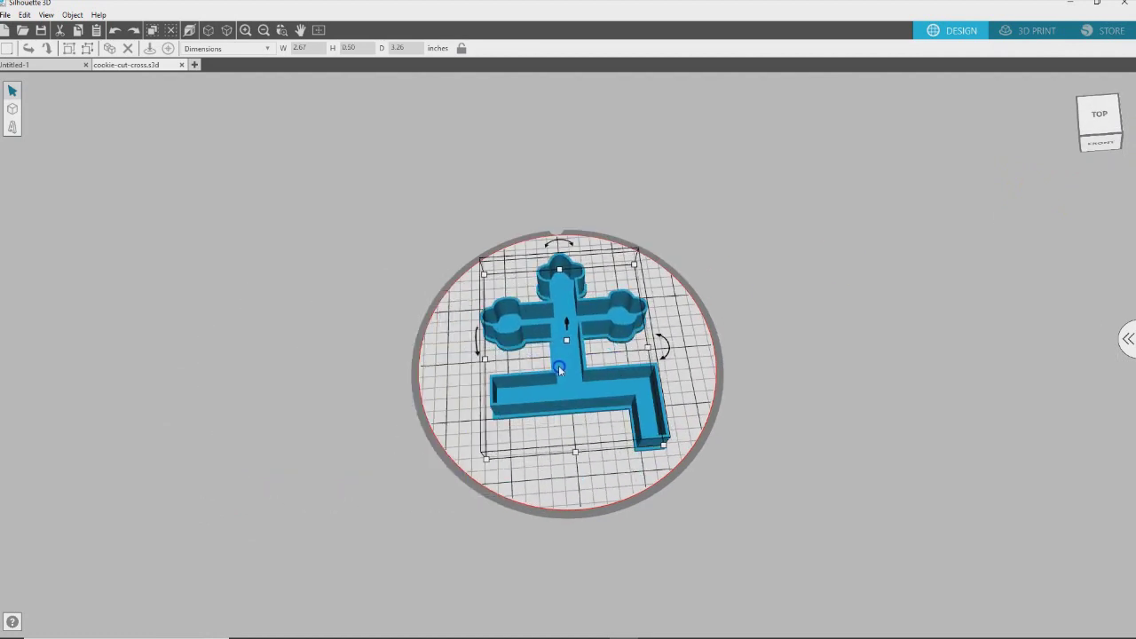
pyautogui.click(1098, 118)
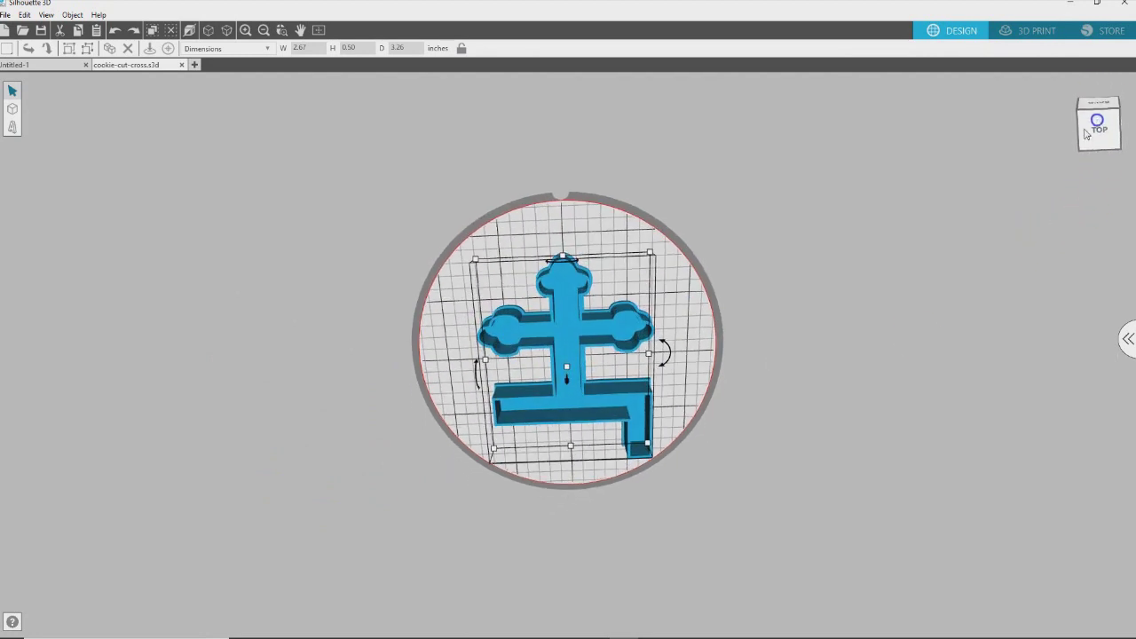
pyautogui.moveTo(578, 325); pyautogui.dragTo(584, 318)
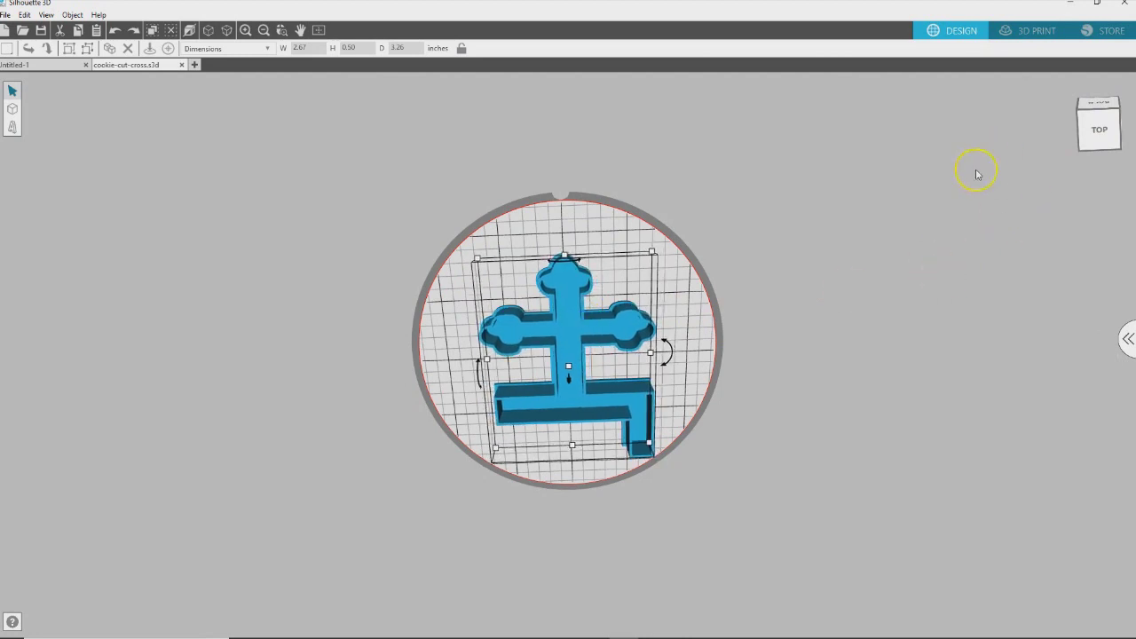
# Check the cutter's alignment with the base from top, front and corner views, then deselect.
pyautogui.click(1097, 127)
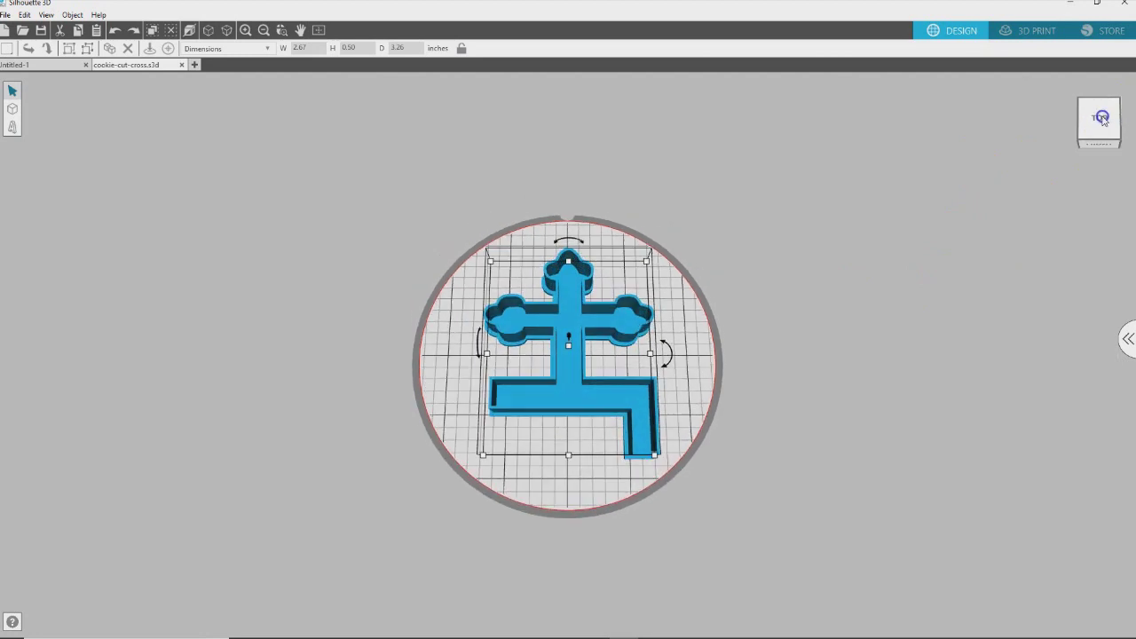
pyautogui.click(1100, 133)
pyautogui.click(1099, 114)
pyautogui.click(1075, 91)
pyautogui.click(1082, 129)
pyautogui.click(1068, 105)
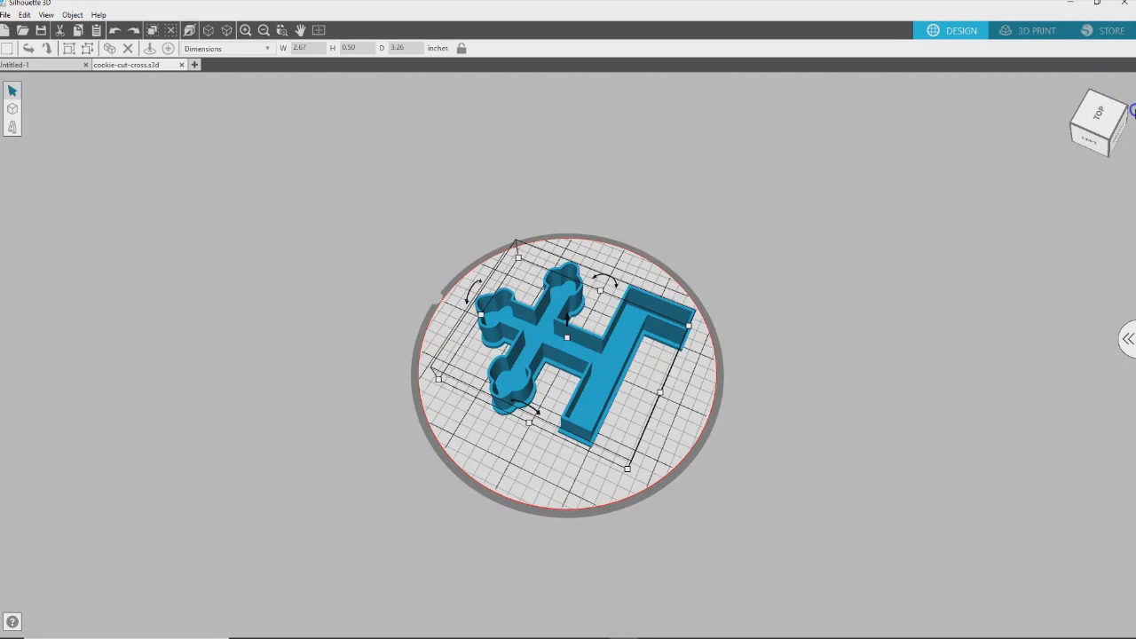
pyautogui.click(1097, 104)
pyautogui.click(1097, 105)
pyautogui.click(415, 182)
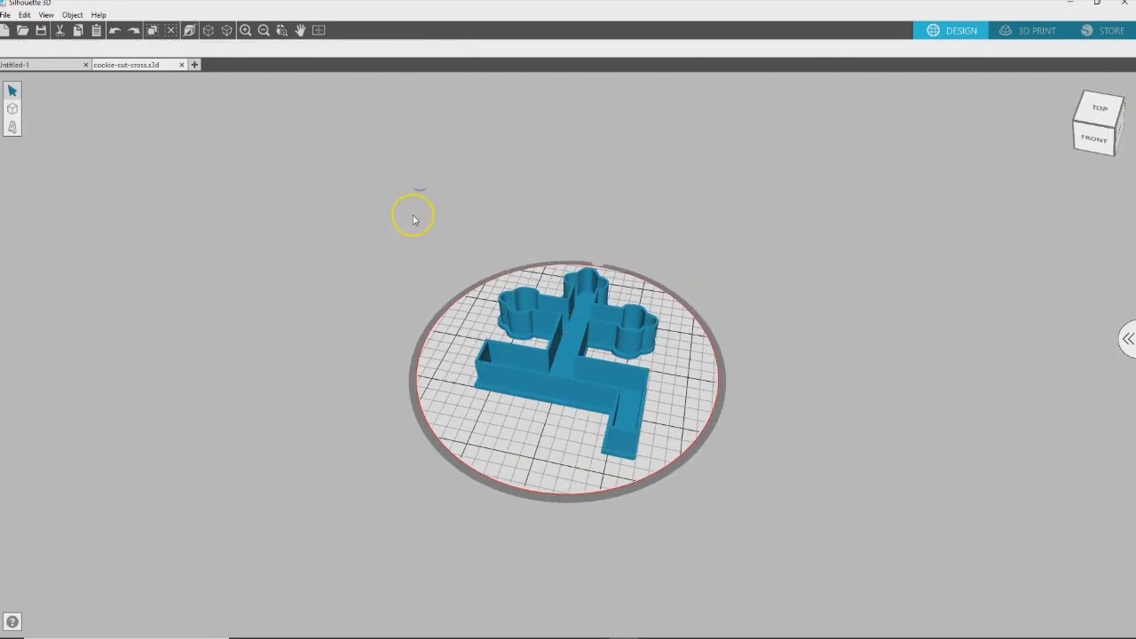
# Group the cutter outline and the cross base into one object.
pyautogui.moveTo(358, 157); pyautogui.dragTo(717, 429)
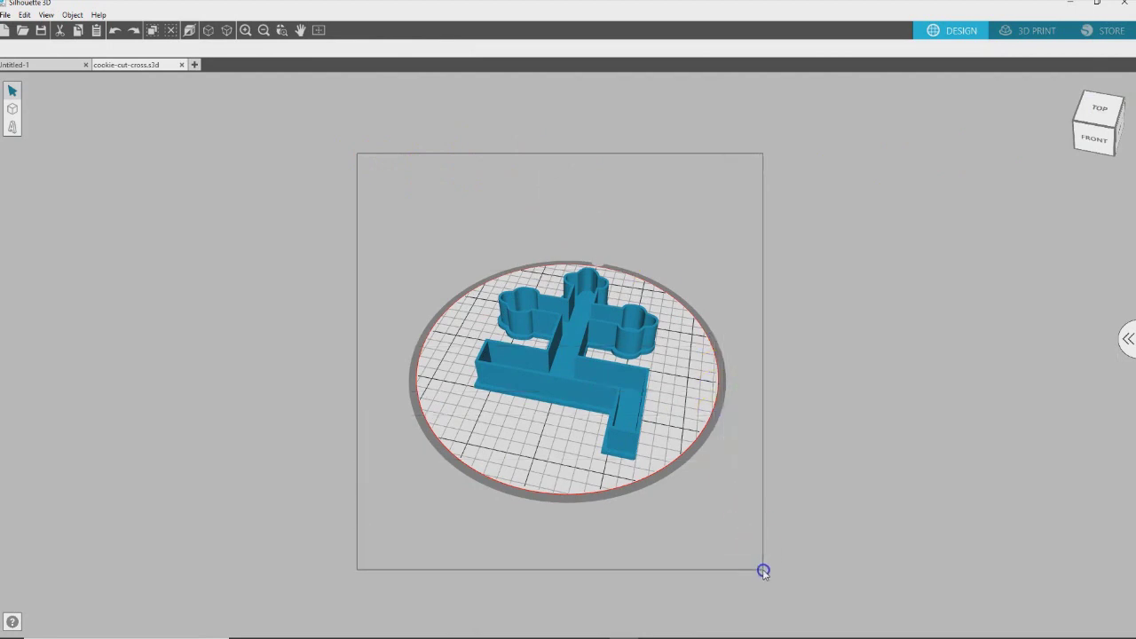
pyautogui.moveTo(763, 570); pyautogui.dragTo(761, 571)
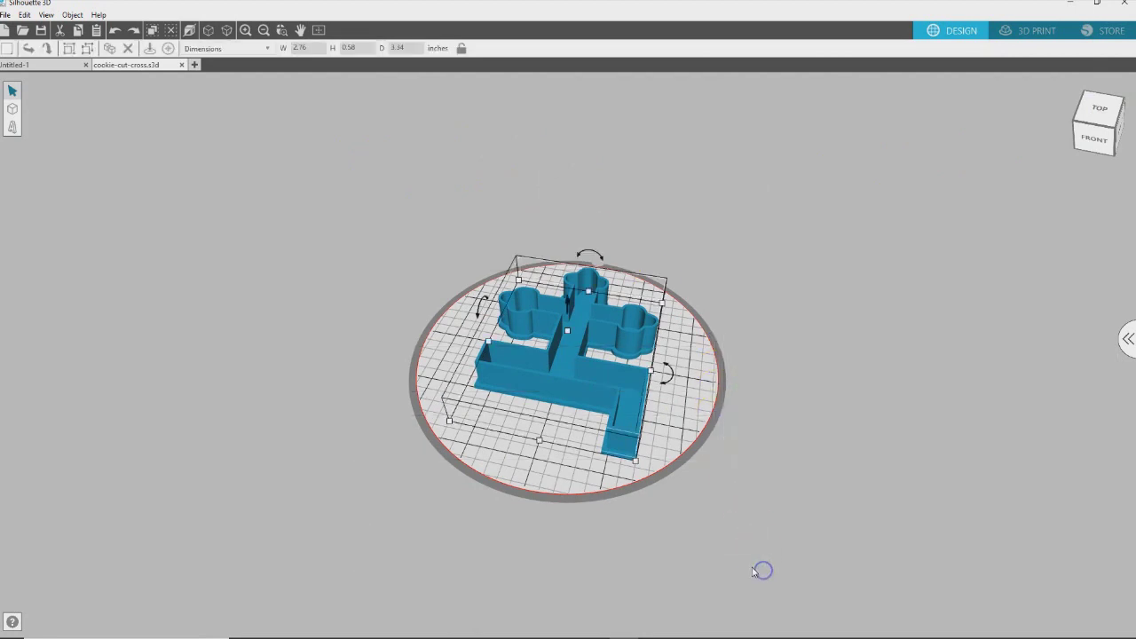
pyautogui.rightClick(586, 355)
pyautogui.click(634, 463)
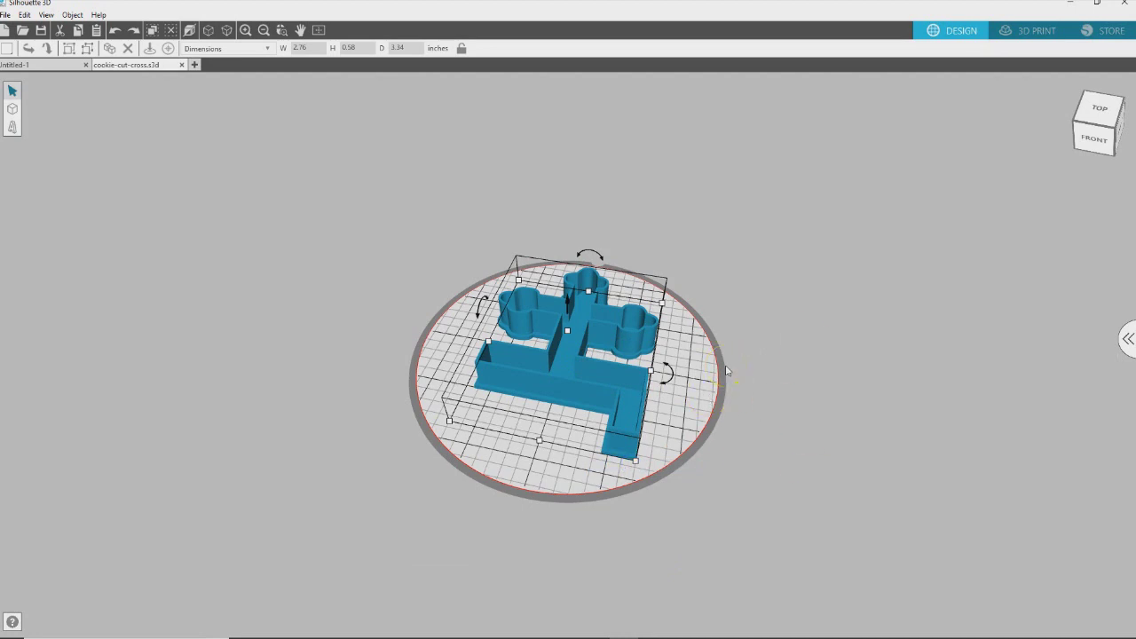
pyautogui.click(680, 410)
# Start slicing the grouped 2.76 × 0.58 × 3.34 in cookie cutter for 3D printing.
pyautogui.click(1103, 142)
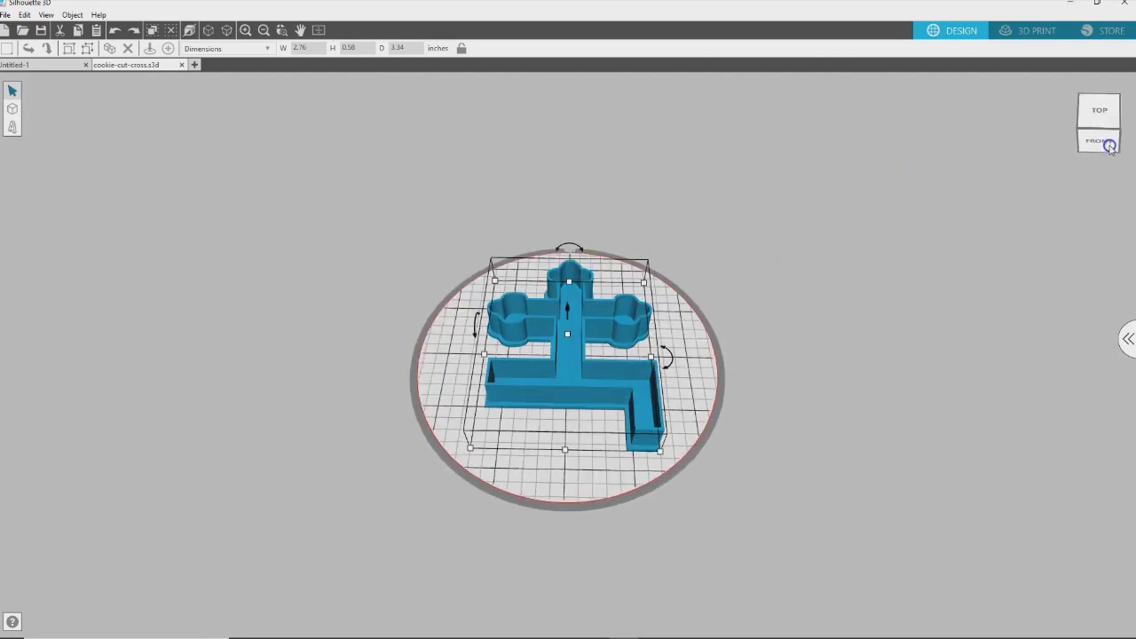
pyautogui.click(1109, 147)
pyautogui.click(1040, 29)
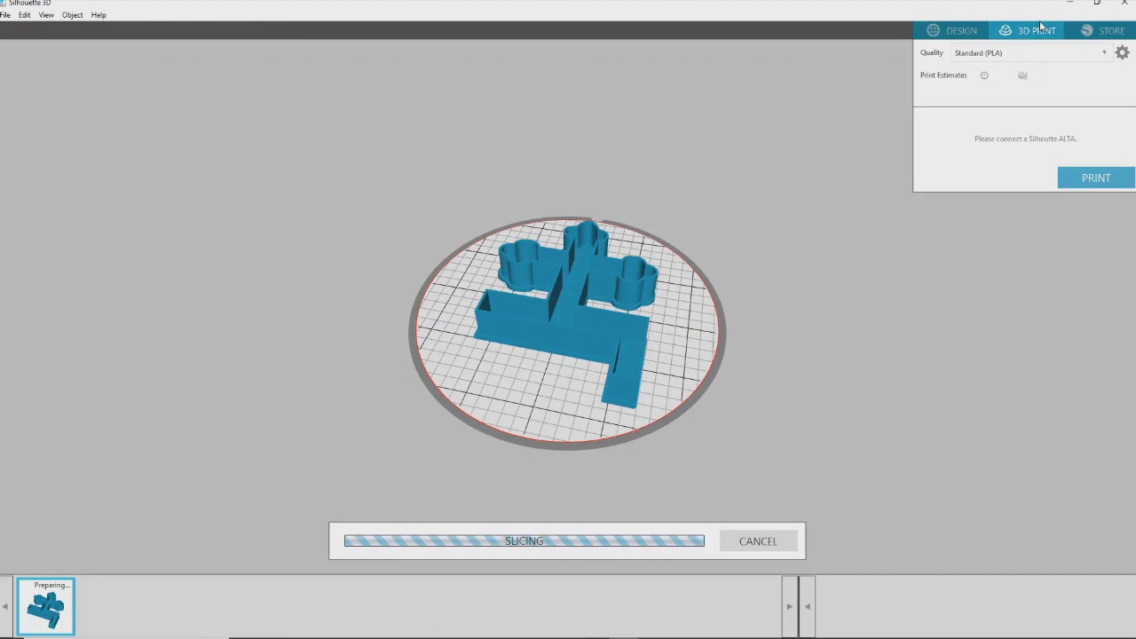
# Let slicing finish and view the green layered toolpath preview showing 1:19:01 and 4.04 m filament.
pyautogui.click(1040, 30)
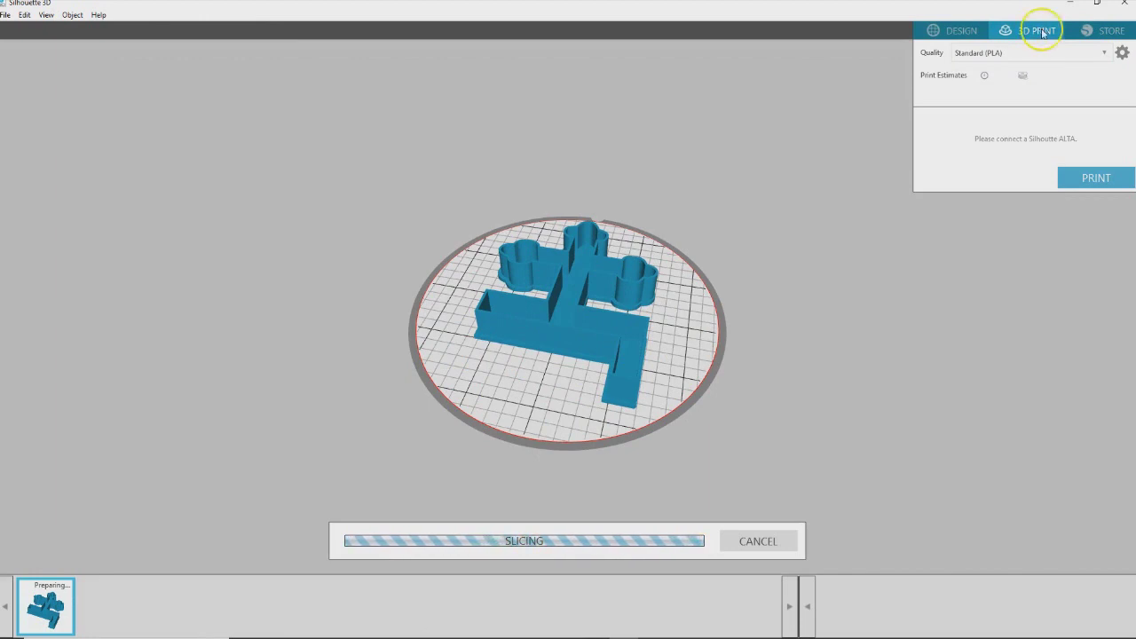
pyautogui.click(971, 259)
pyautogui.click(957, 271)
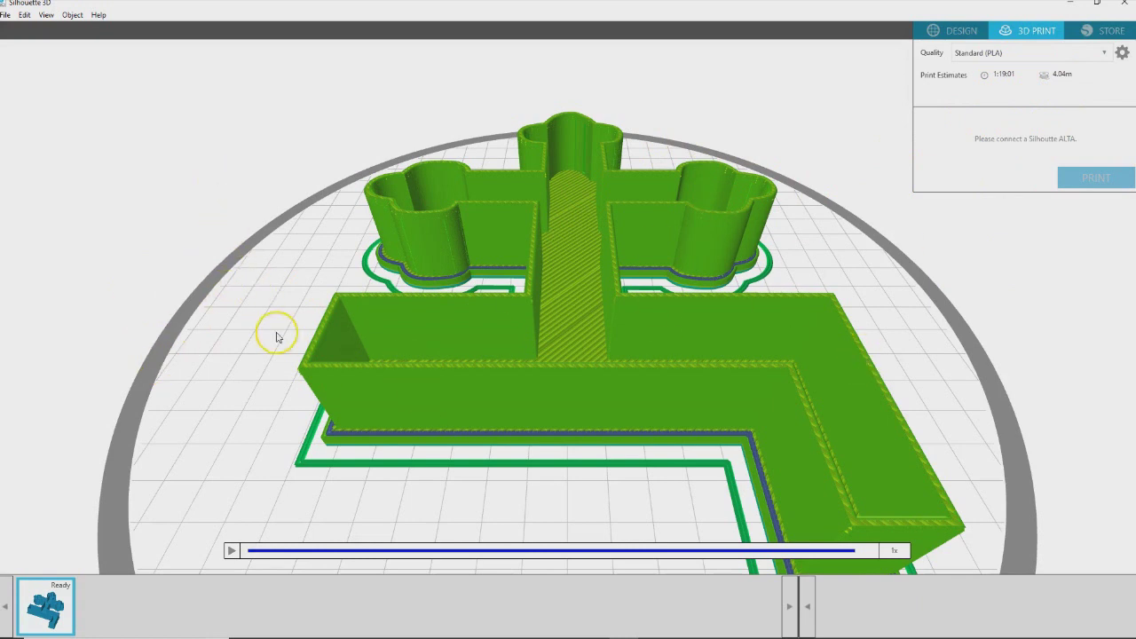
pyautogui.moveTo(198, 210); pyautogui.dragTo(387, 232)
pyautogui.scroll(6, 735, 301)
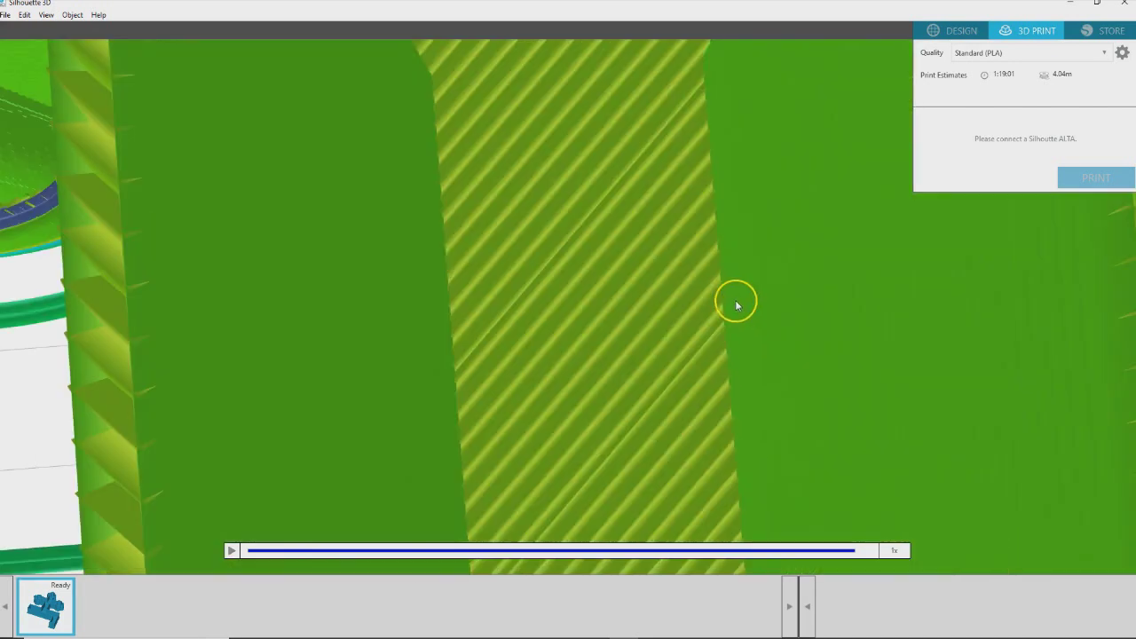
pyautogui.scroll(-6, 735, 301)
pyautogui.scroll(-4, 735, 301)
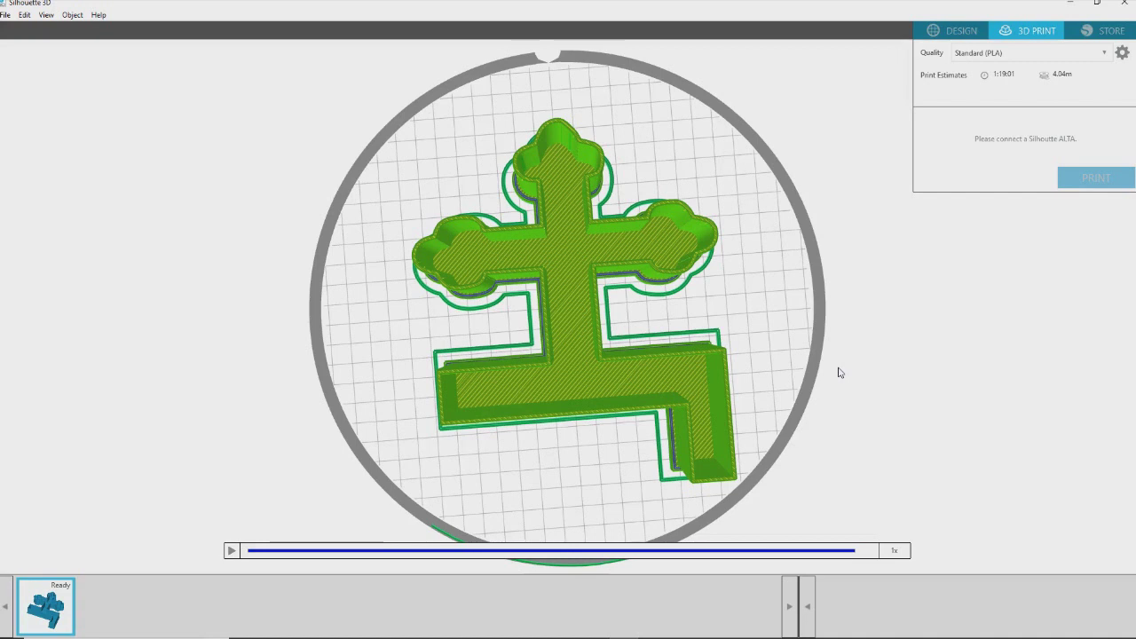
pyautogui.moveTo(801, 326); pyautogui.dragTo(642, 235)
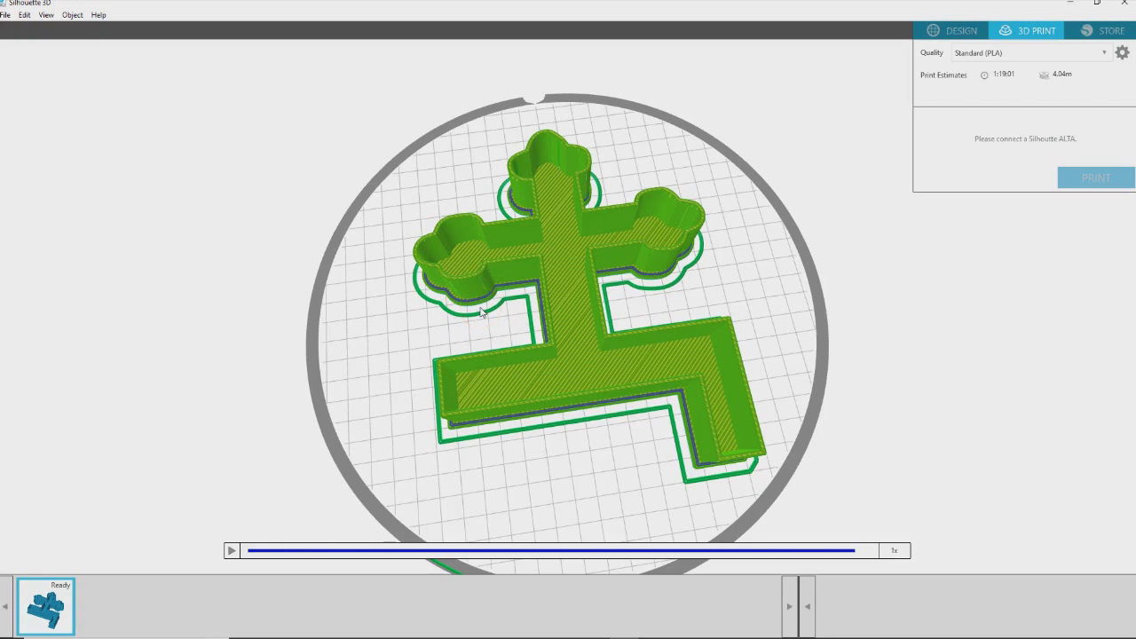
pyautogui.moveTo(666, 269); pyautogui.dragTo(759, 220)
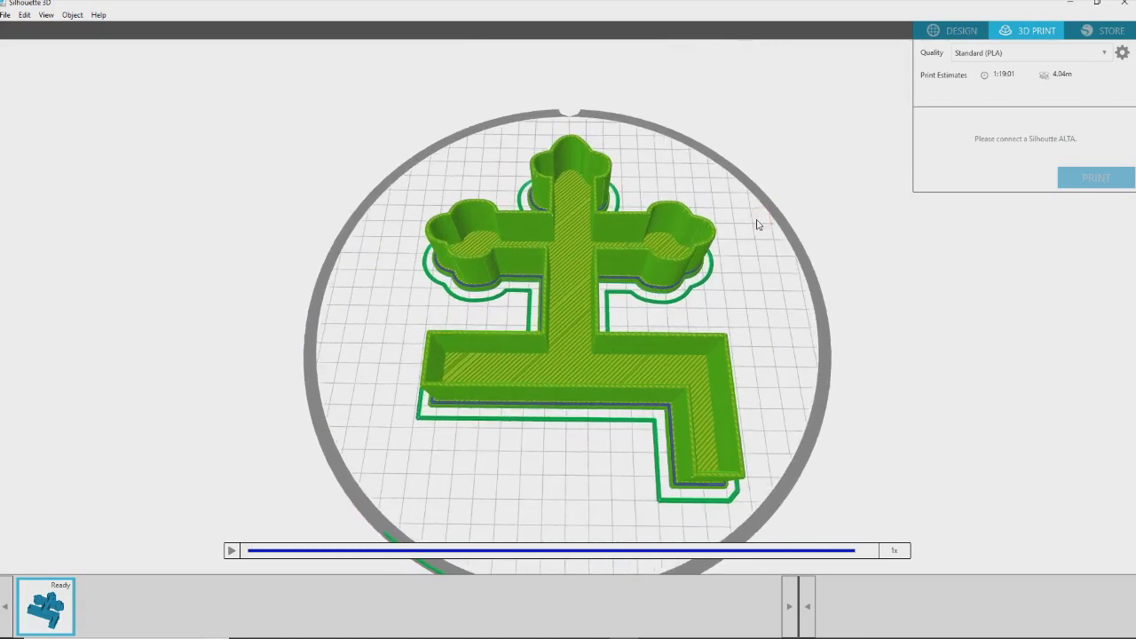